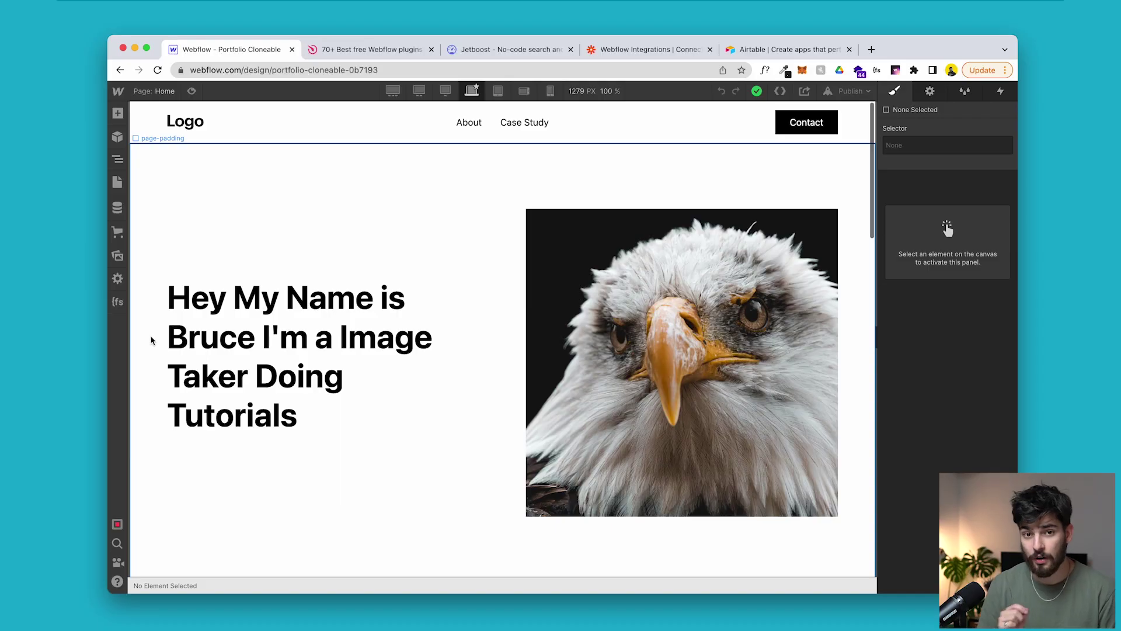
Step: Open the Breakpoints tool from the Candies in the Finsweet extension
left_click(118, 304)
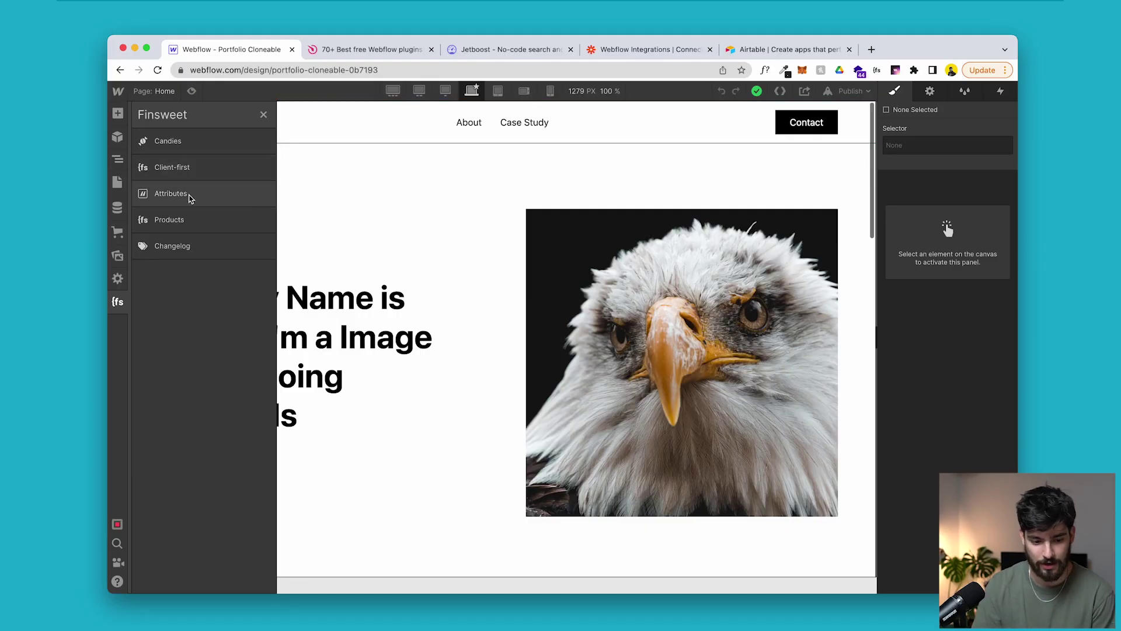
left_click(248, 152)
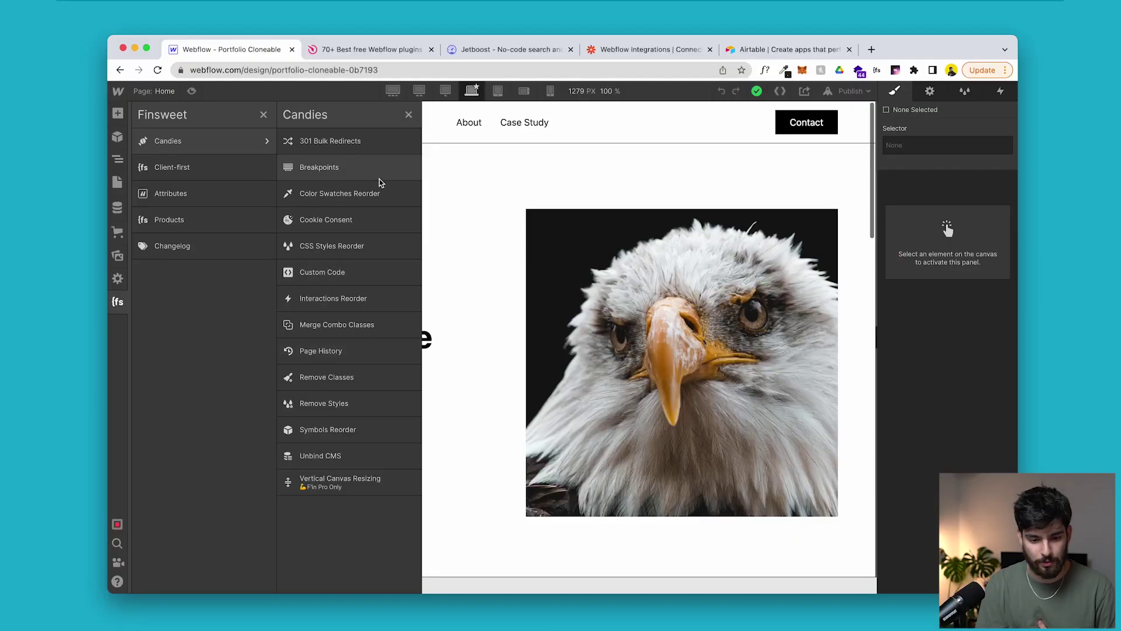
left_click(330, 168)
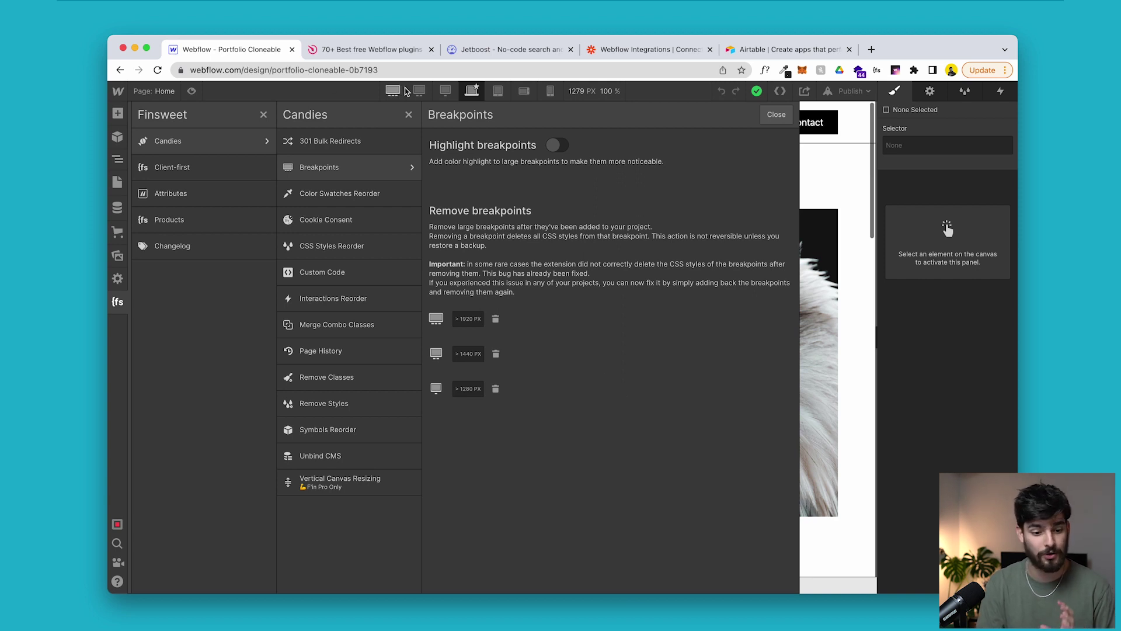
Step: Preview the page at the 1920 px, base desktop and 1440 px breakpoints and check the canvas settings
left_click(395, 92)
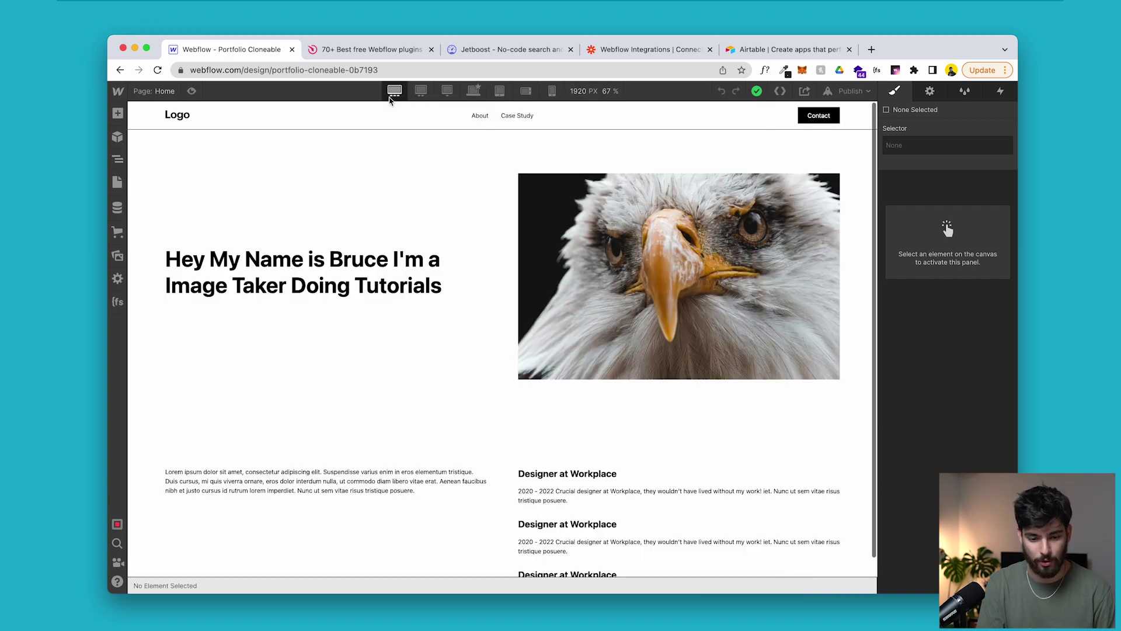
right_click(393, 95)
left_click(475, 92)
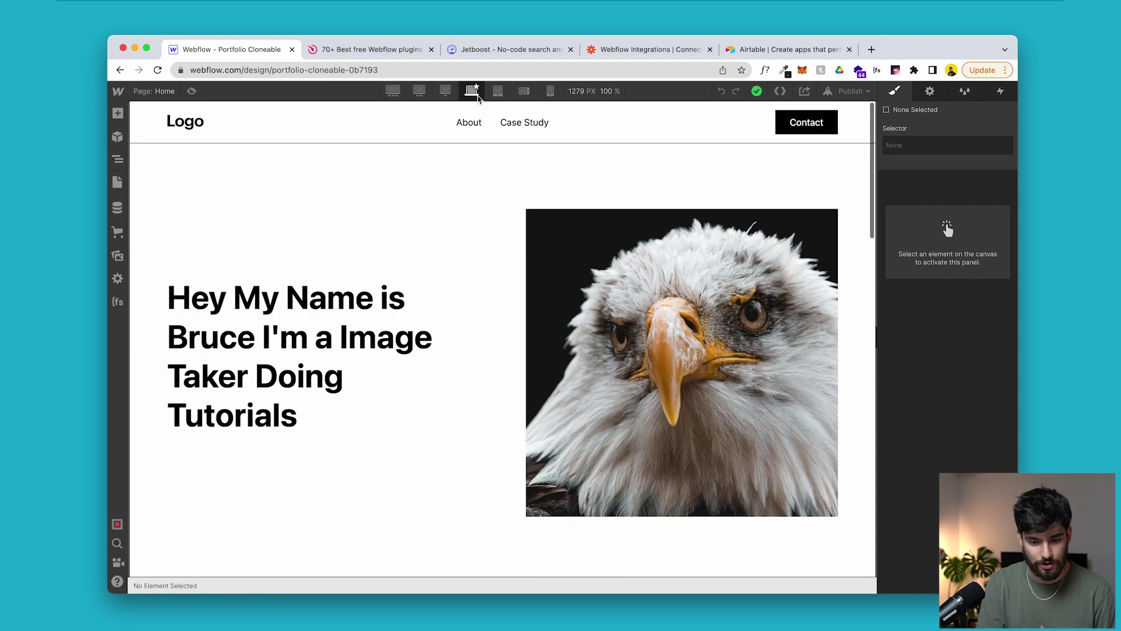
left_click(610, 92)
left_click(417, 91)
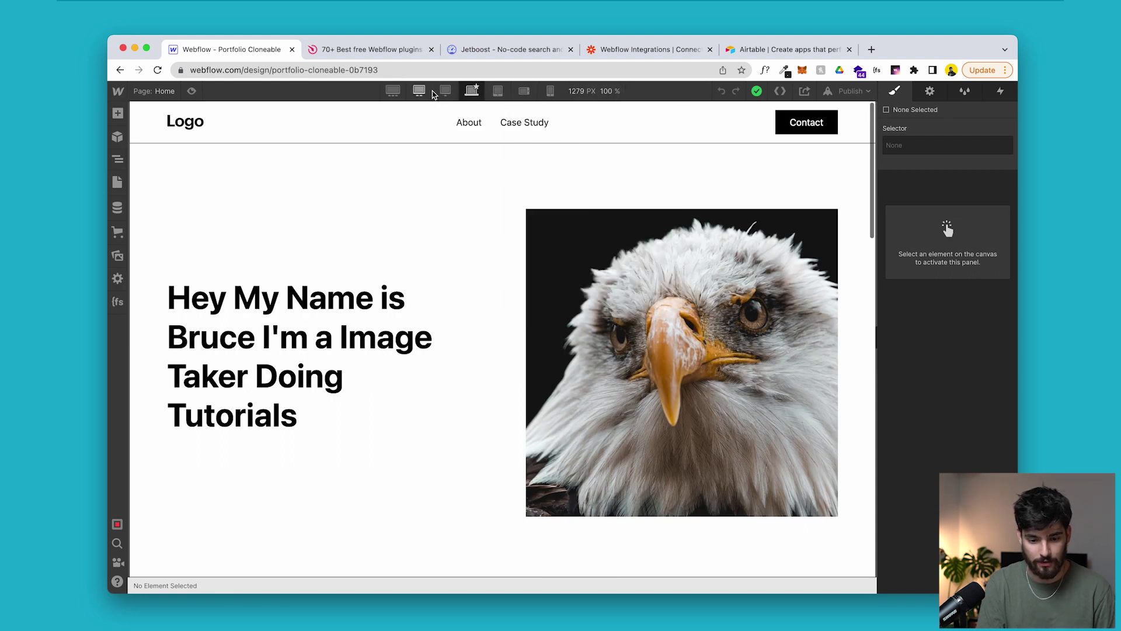
left_click(611, 96)
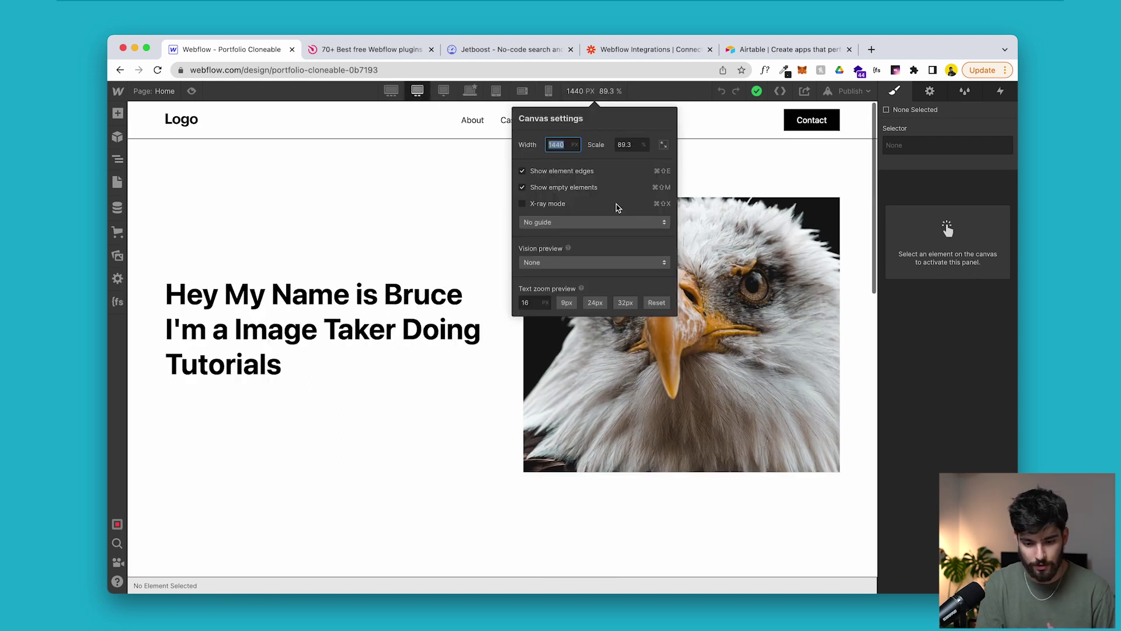
key("Escape")
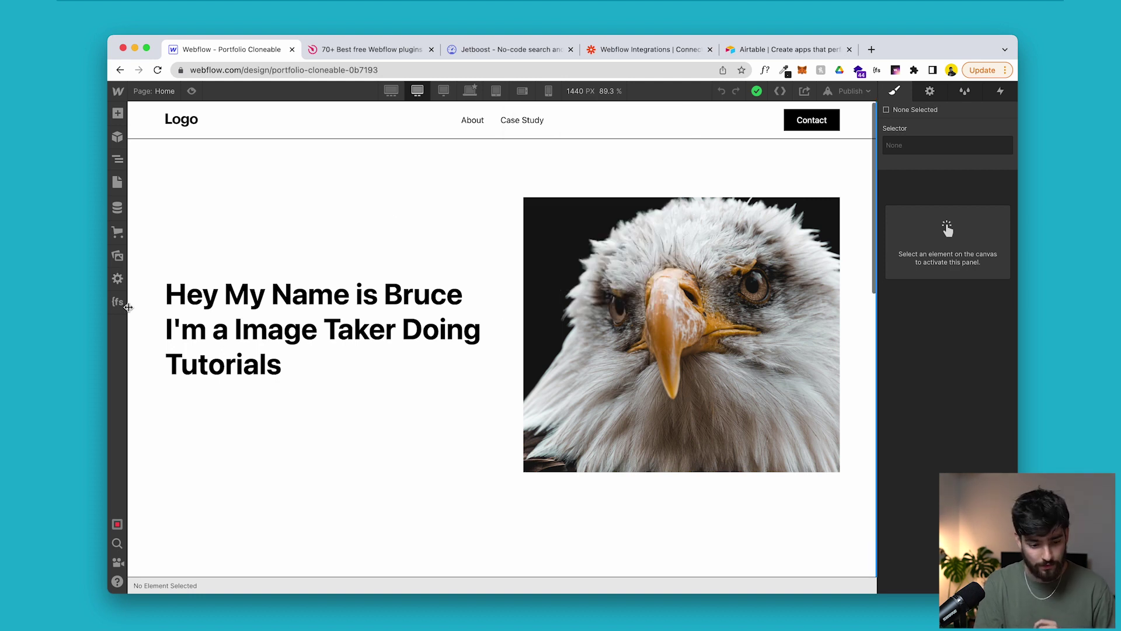
Step: Remove the 1920 px breakpoint with Finsweet's Breakpoints tool and accept the Designer reload
left_click(122, 302)
left_click(226, 150)
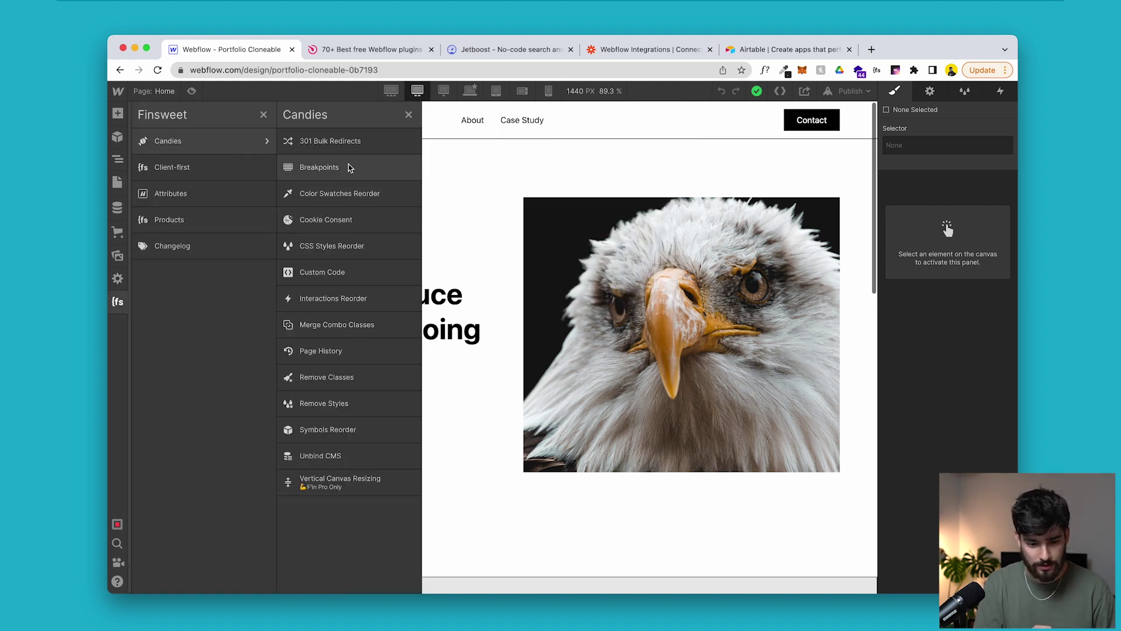
left_click(364, 169)
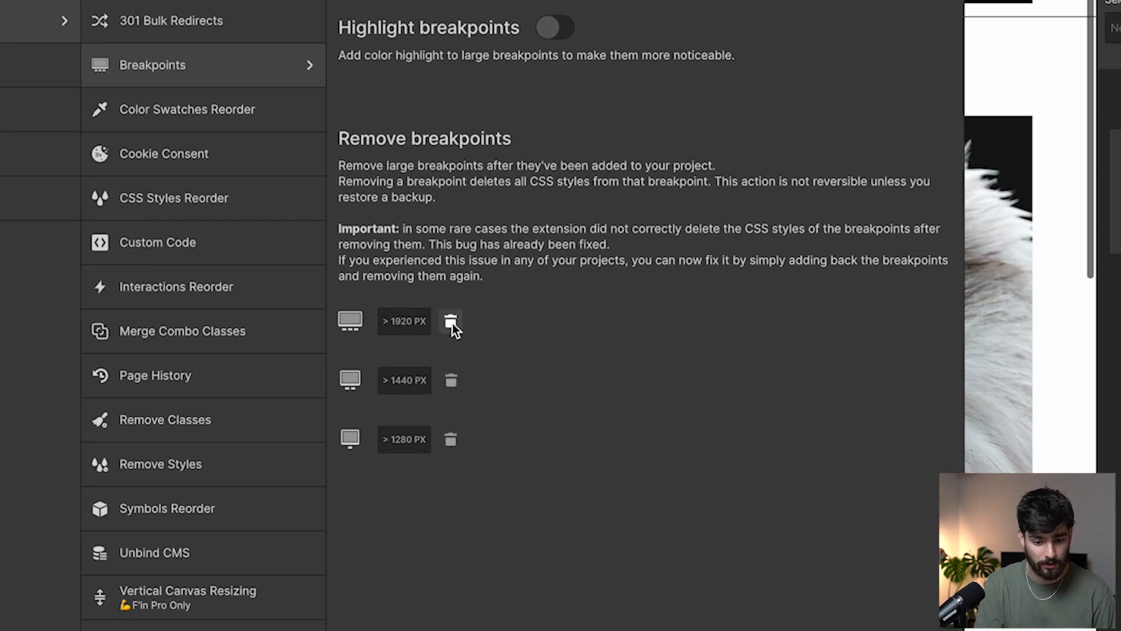
left_click(453, 324)
left_click(883, 486)
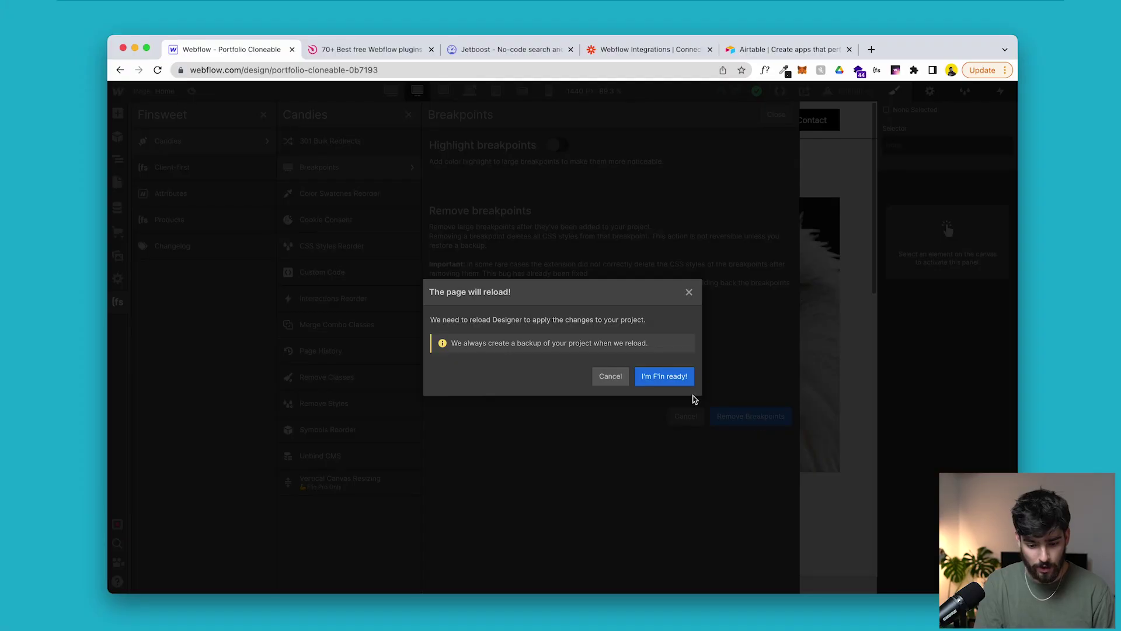
left_click(675, 380)
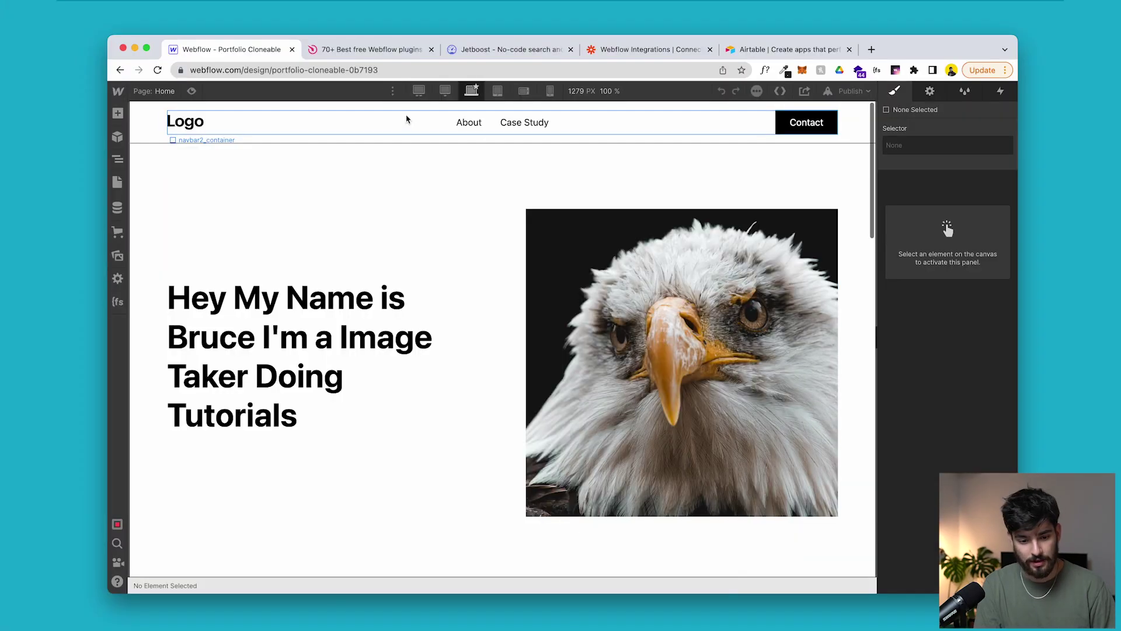
Step: Look through Finsweet's Client-first page structure, spacing system and Fluid Design Generator tools, and copy 16rem from the PX to REM Calculator
left_click(394, 91)
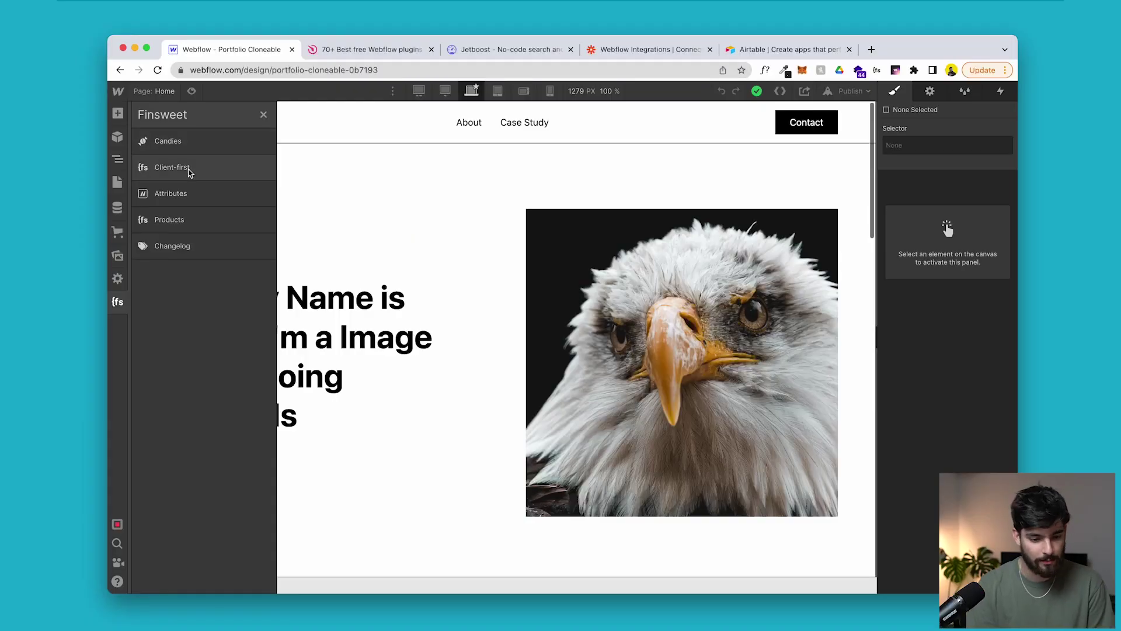
left_click(191, 171)
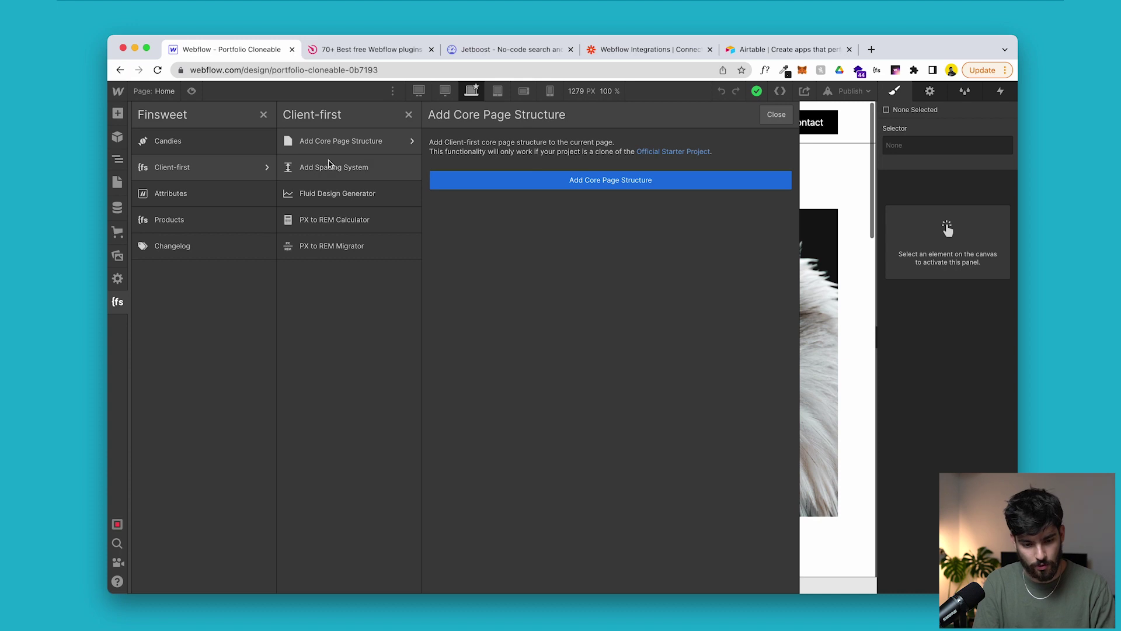
left_click(316, 168)
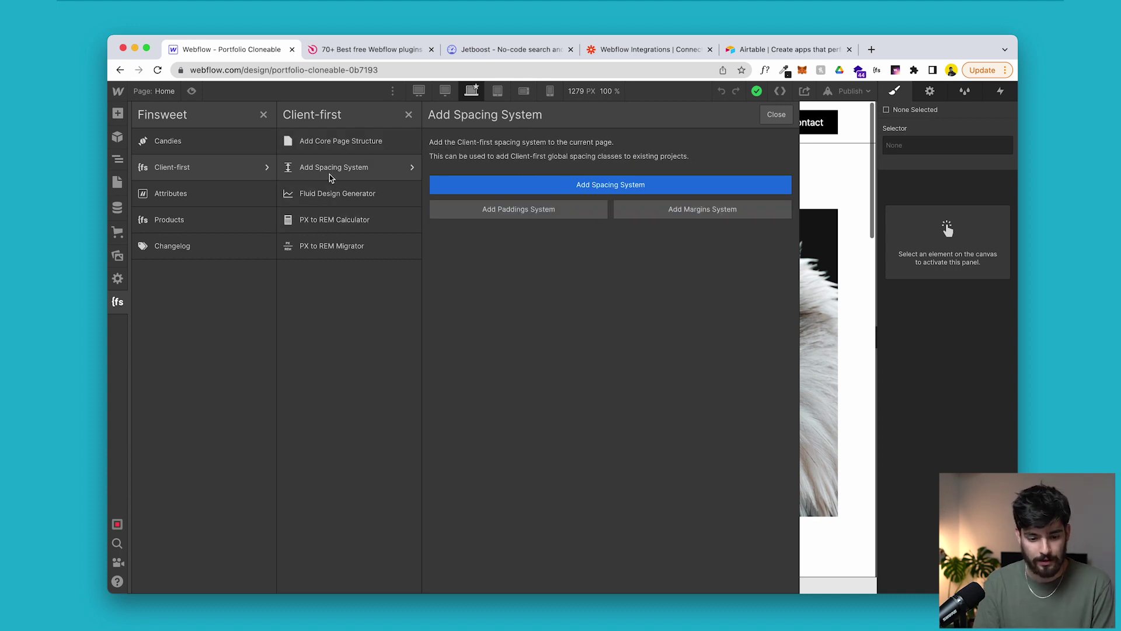
left_click(342, 193)
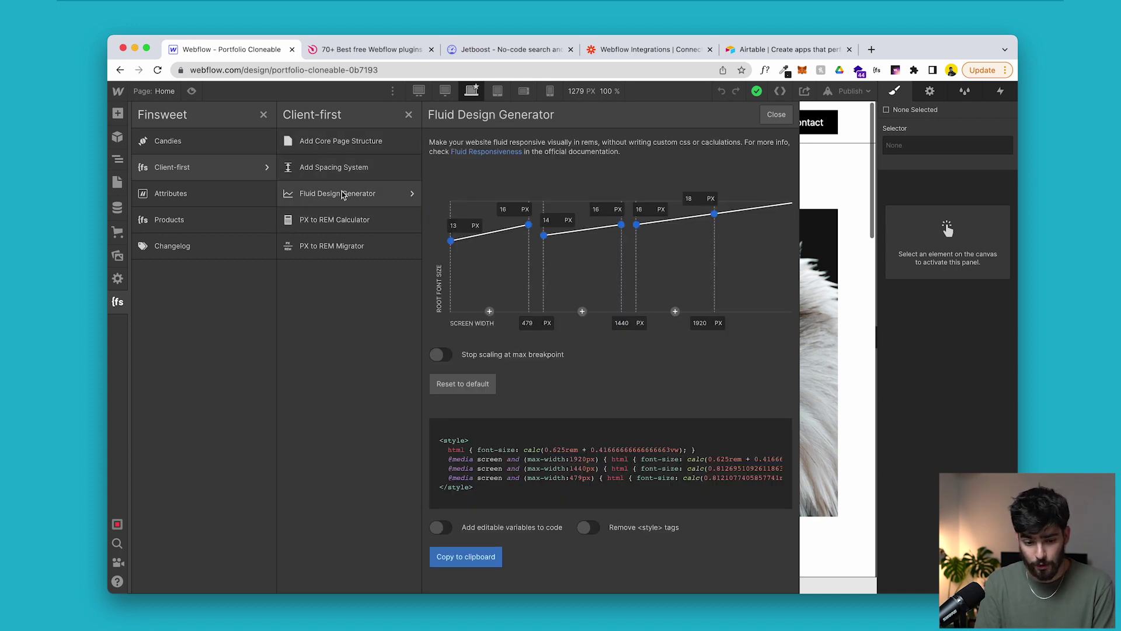
left_click(352, 220)
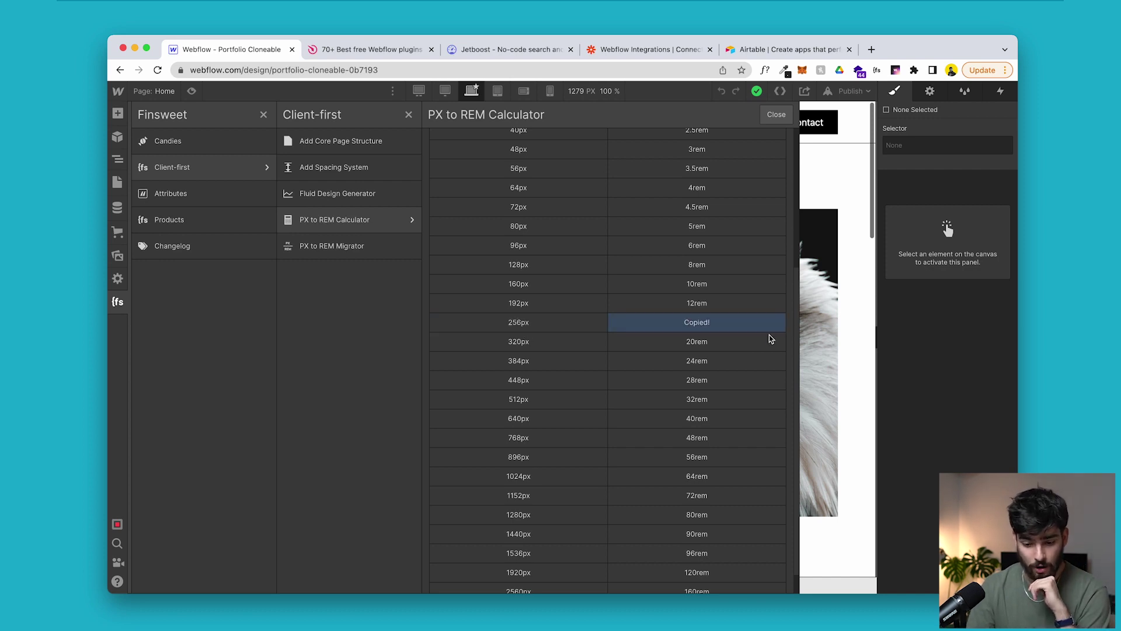
Step: Try the copied 16rem value as a size on the hero eagle image
left_click(836, 359)
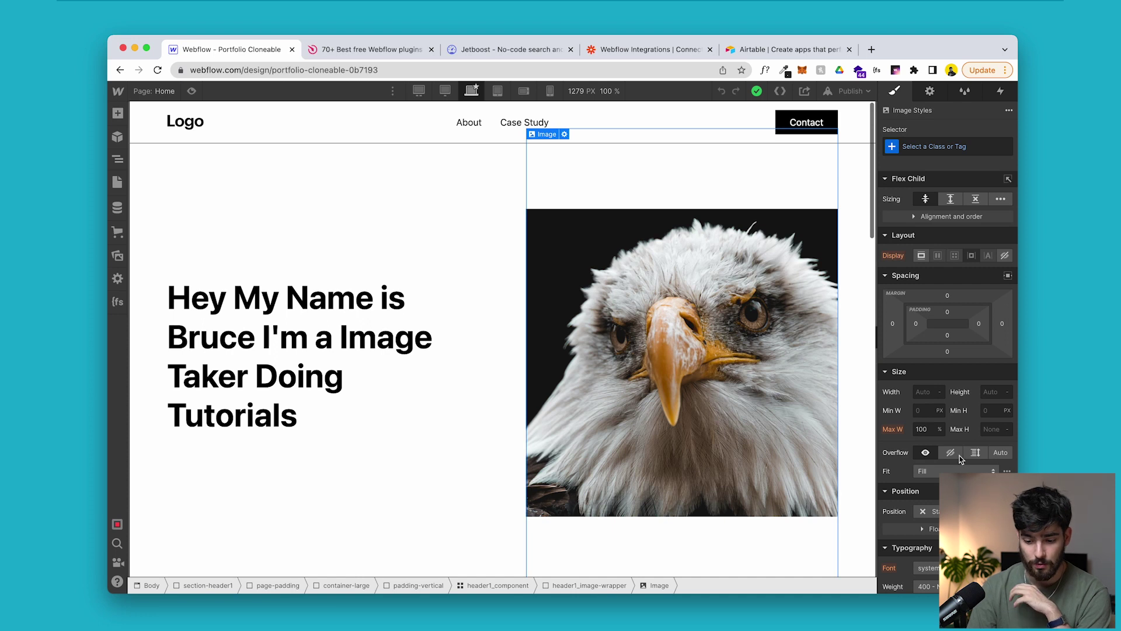
type("16rem")
key("Return")
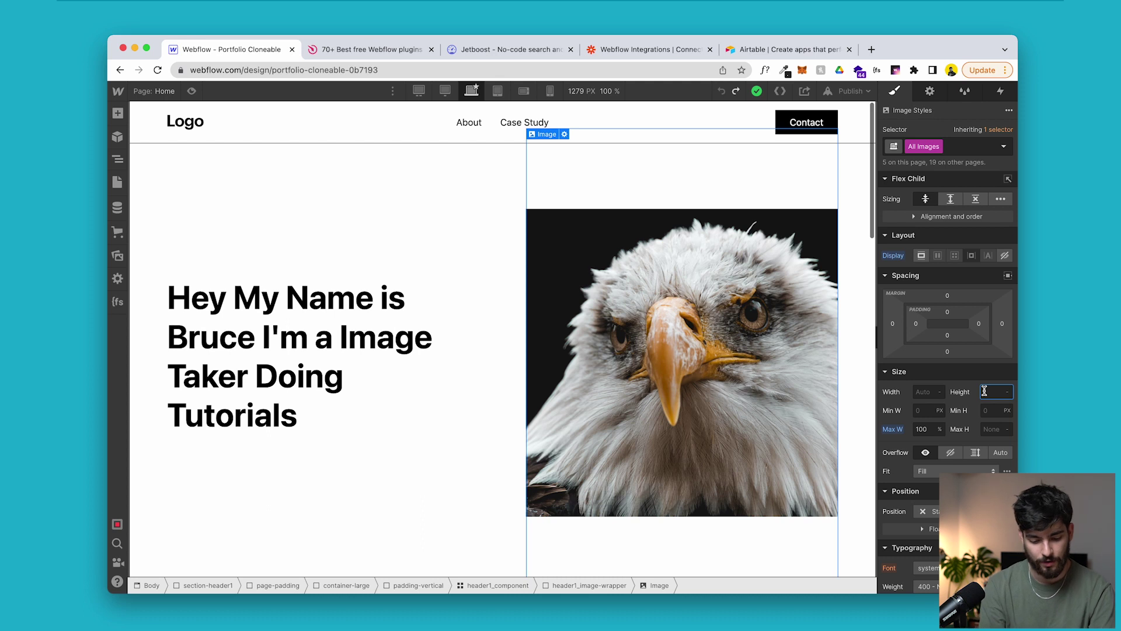
Step: Set the height of the All Images tag to 400 px and check the hero image
key("Return")
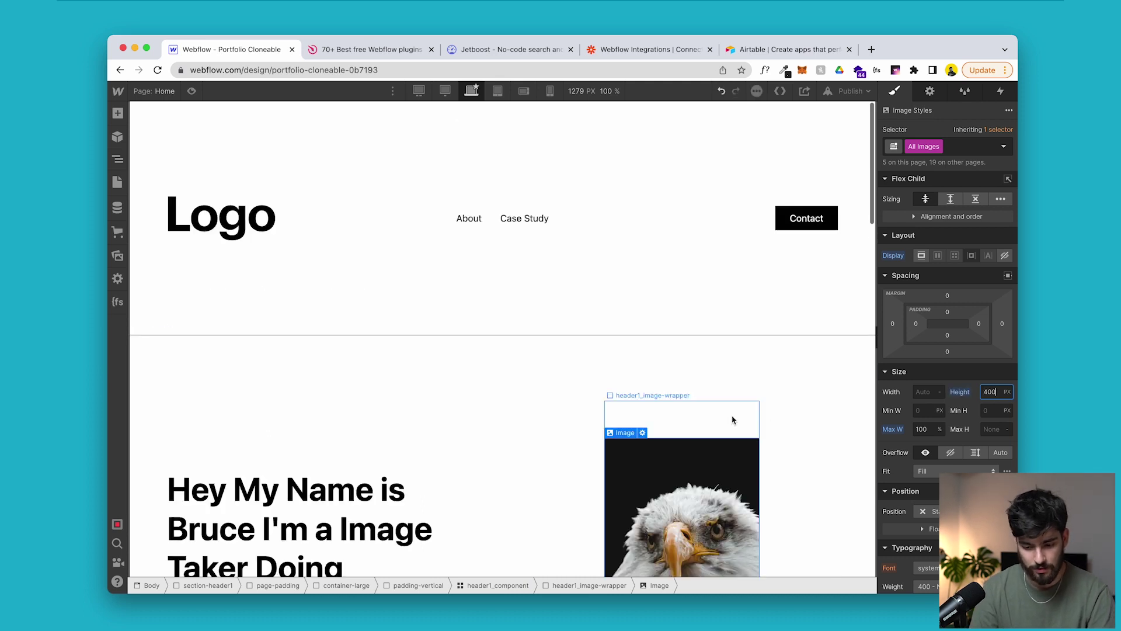
scroll(671, 283, "down", 7)
scroll(670, 284, "up", 2)
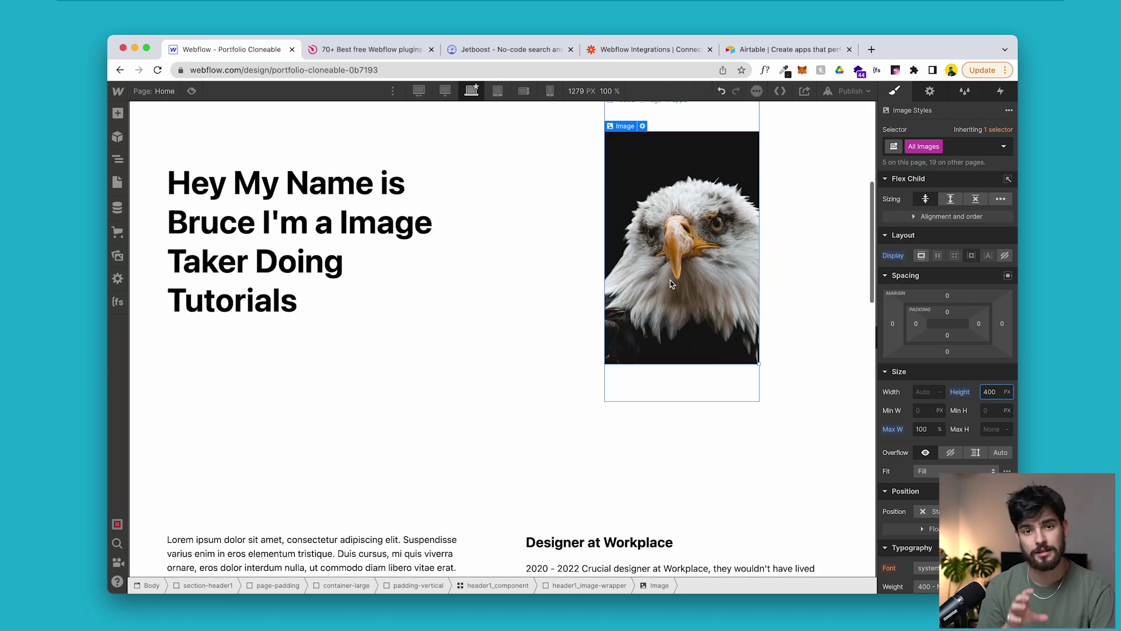
Step: Convert 400 px to rem in Finsweet's PX to REM Calculator and copy the rem value
left_click(117, 302)
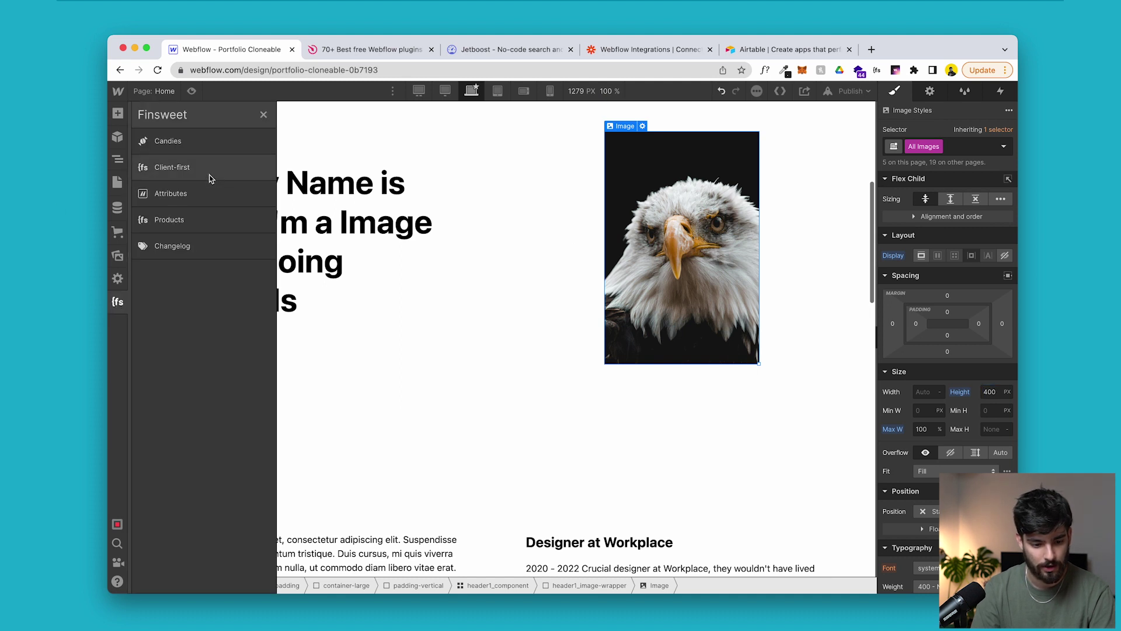
left_click(212, 173)
left_click(381, 233)
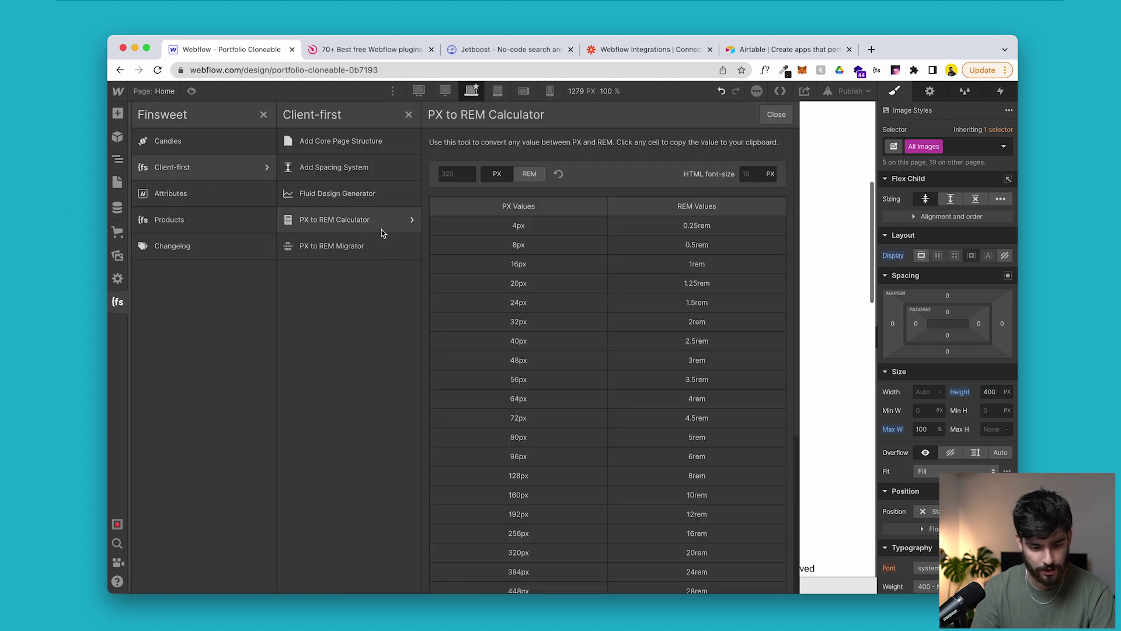
type("400")
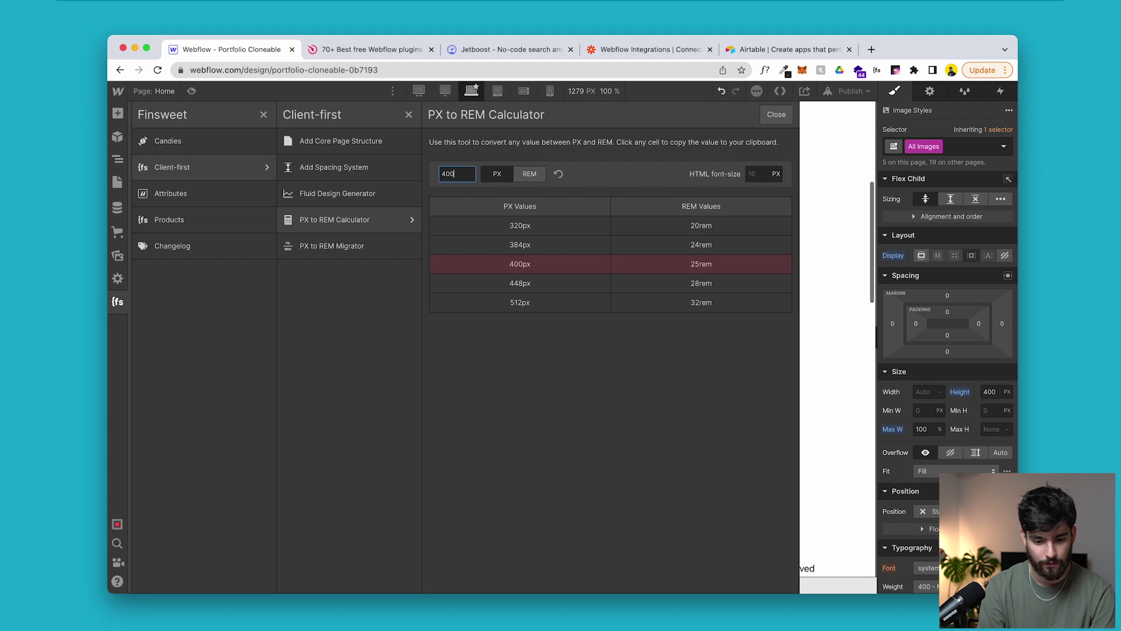
left_click(701, 264)
Step: Set the height of the All Images tag to 25 rem and reselect the eagle image
left_click(989, 392)
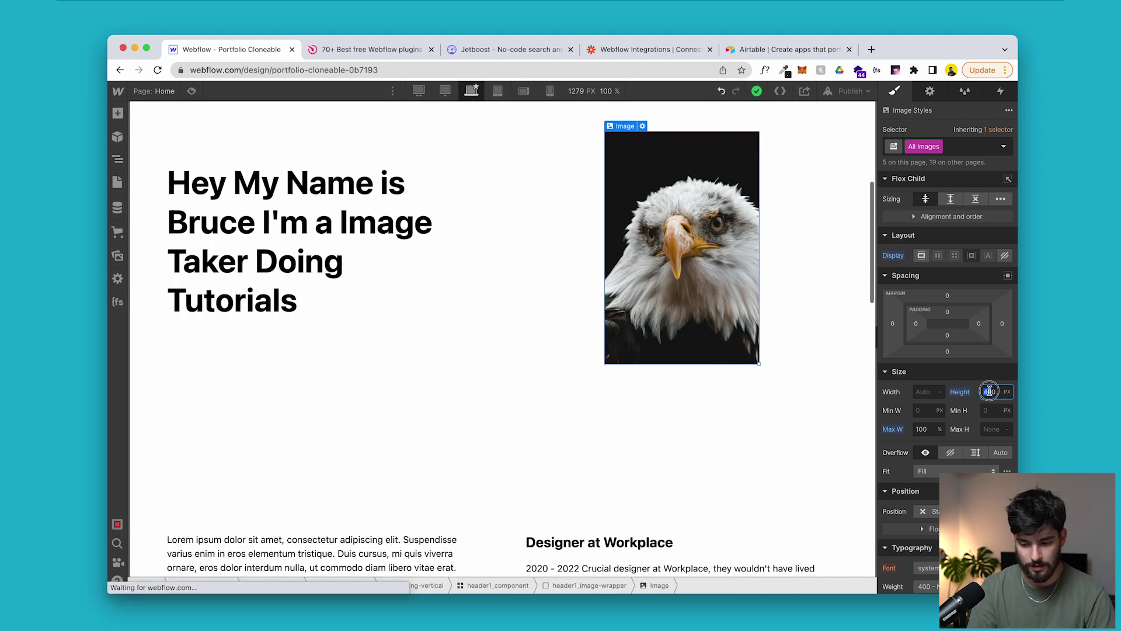
key("Return")
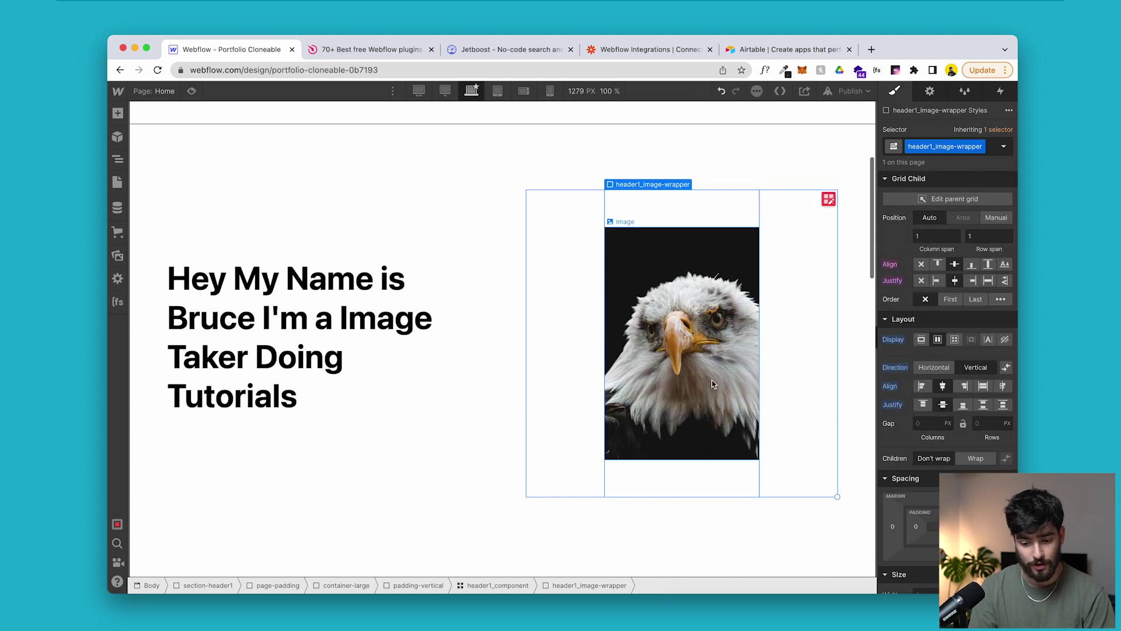
left_click(714, 381)
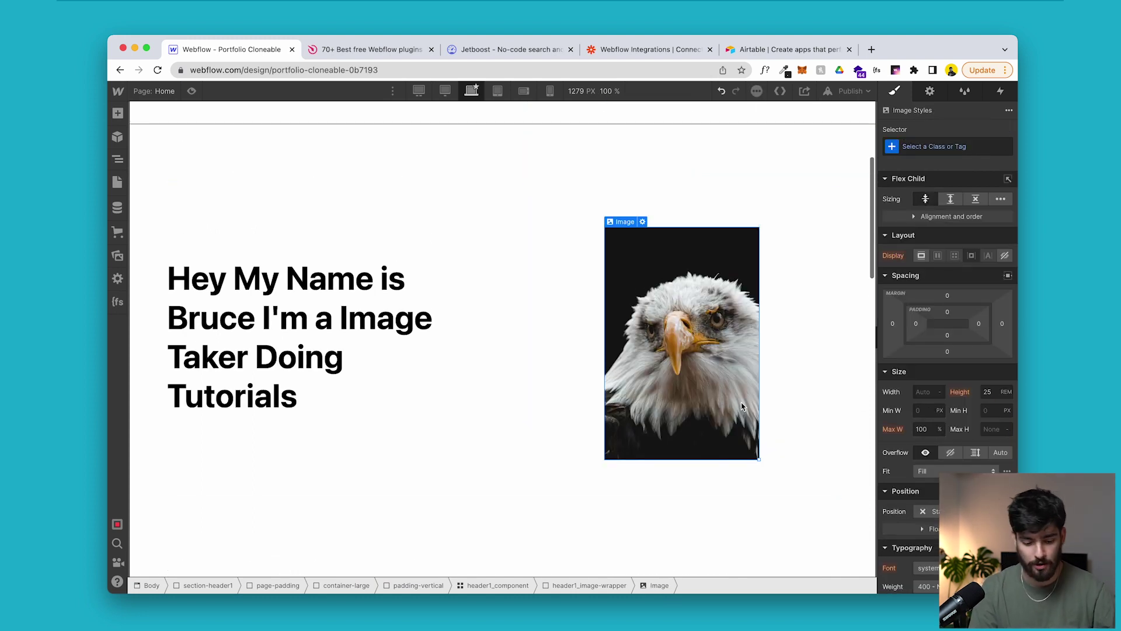
Step: Open the Attributes section of the Finsweet extension
left_click(117, 302)
left_click(216, 192)
left_click(216, 192)
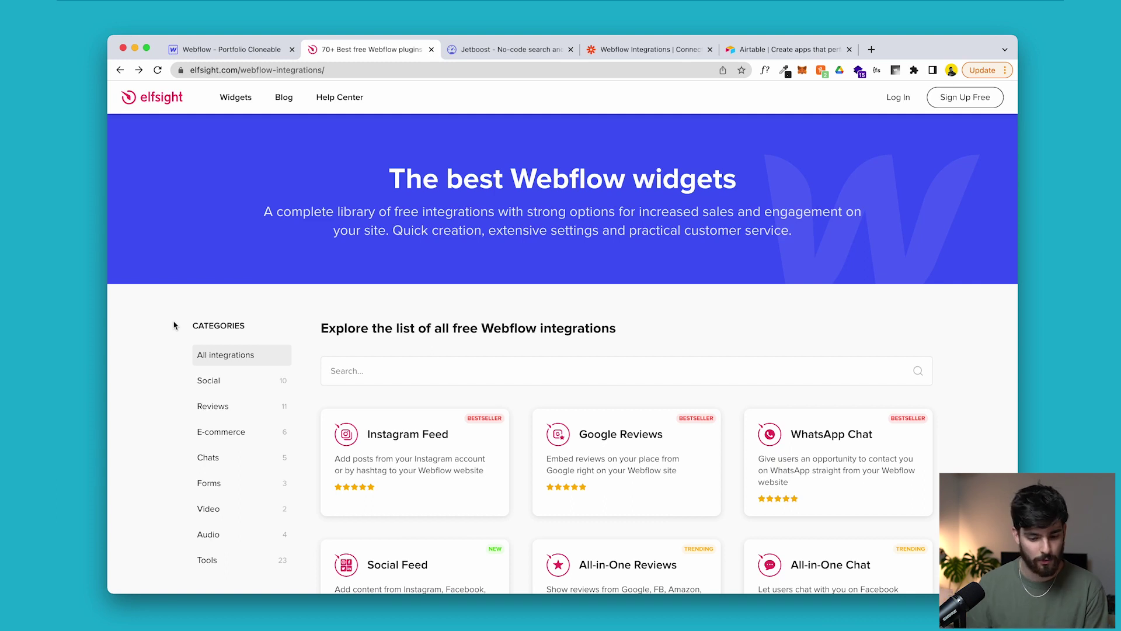
Step: Switch to the Elfsight site and look through the Instagram Feed widget examples, paging through the photo grid slider
scroll(174, 325, "down", 3)
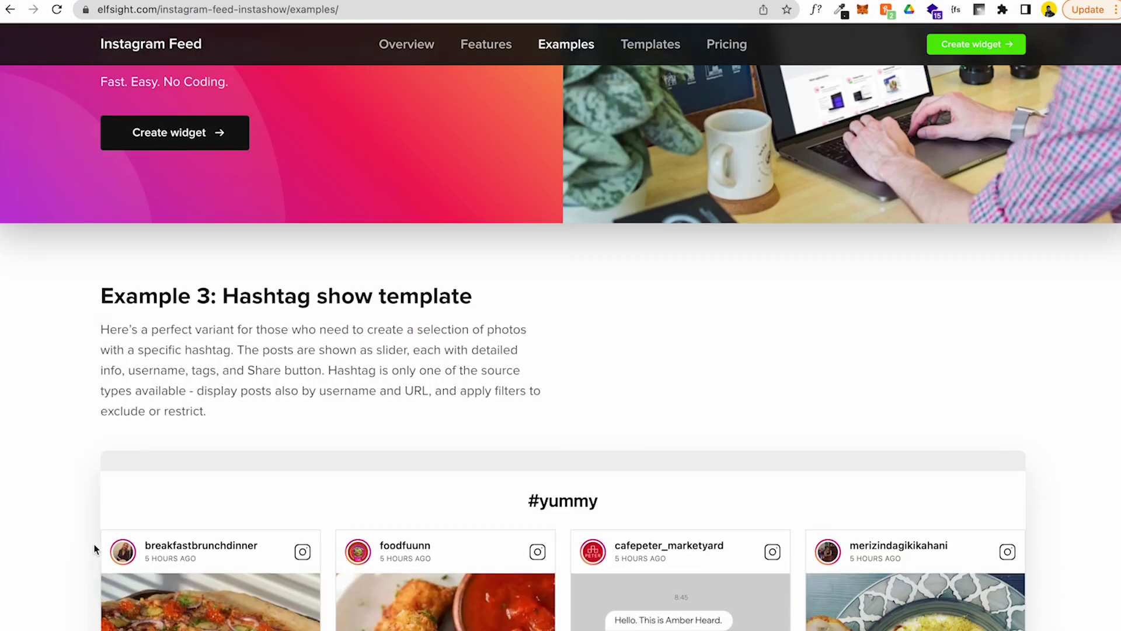
scroll(72, 572, "down", 10)
scroll(72, 567, "down", 9)
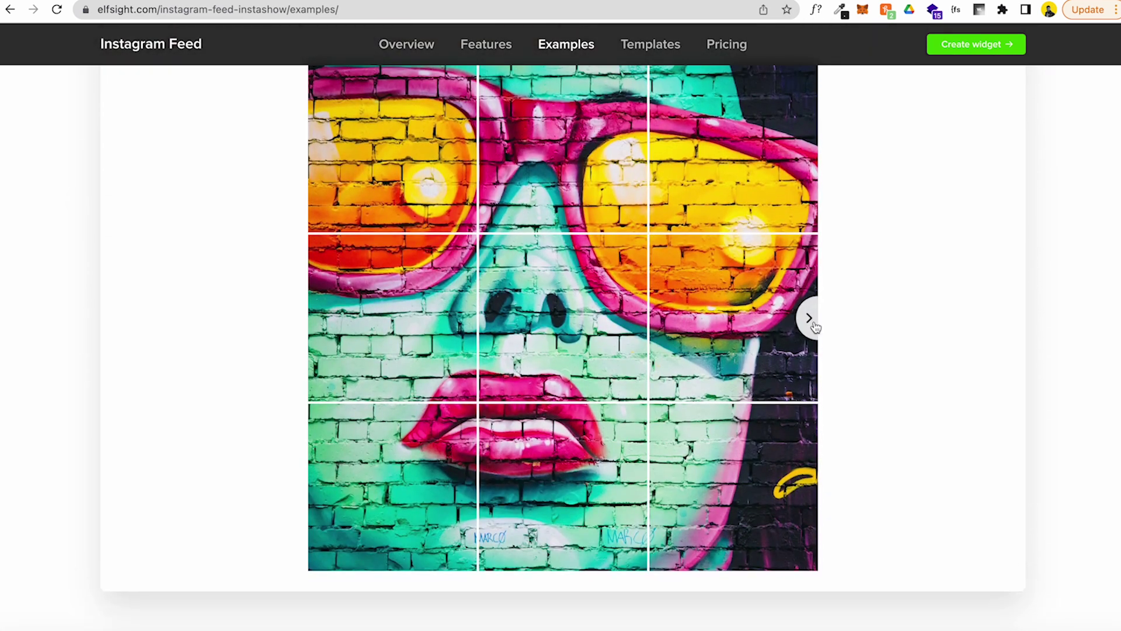
left_click(809, 318)
scroll(853, 398, "up", 1)
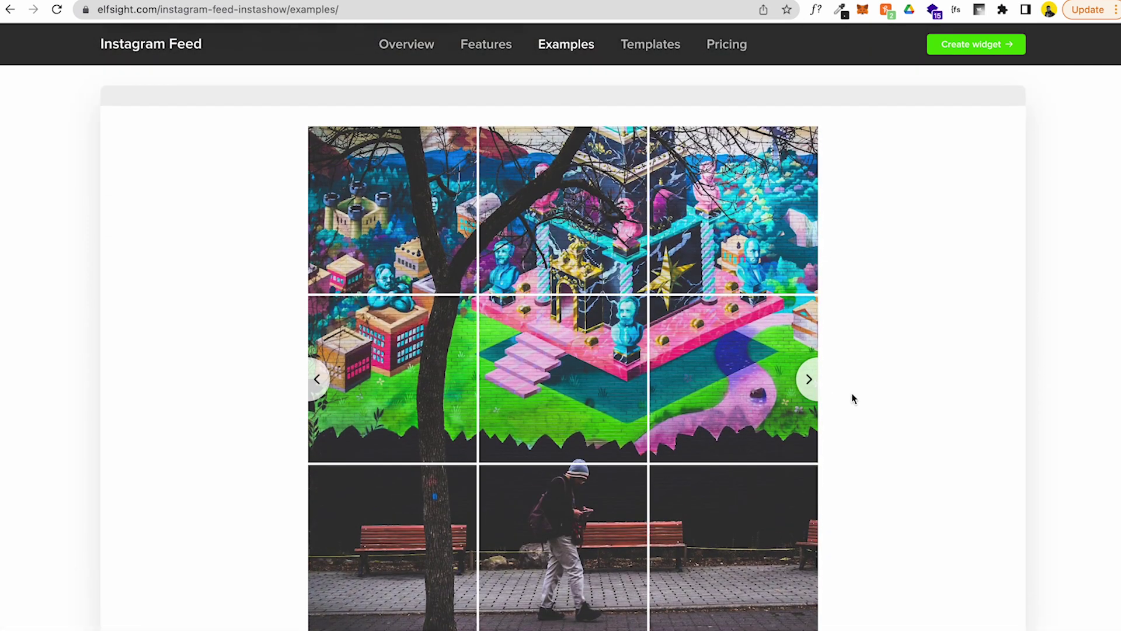
left_click(812, 382)
left_click(812, 383)
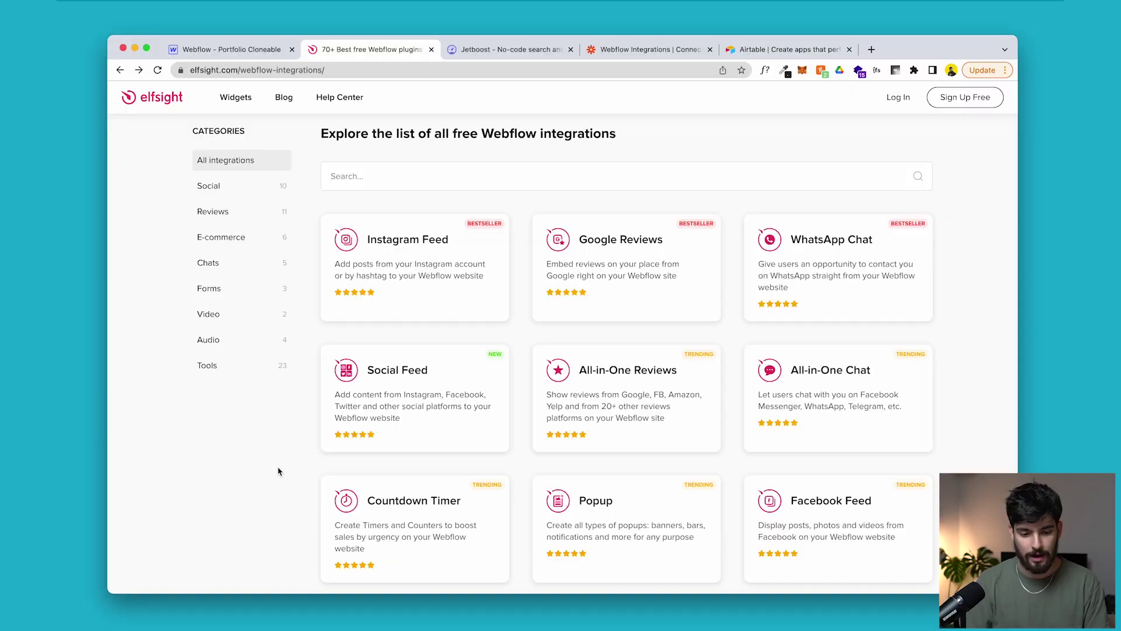
Step: Open the Instagram Feed integration from Elfsight's Webflow widget list and review its preview, description and pricing
left_click(405, 284)
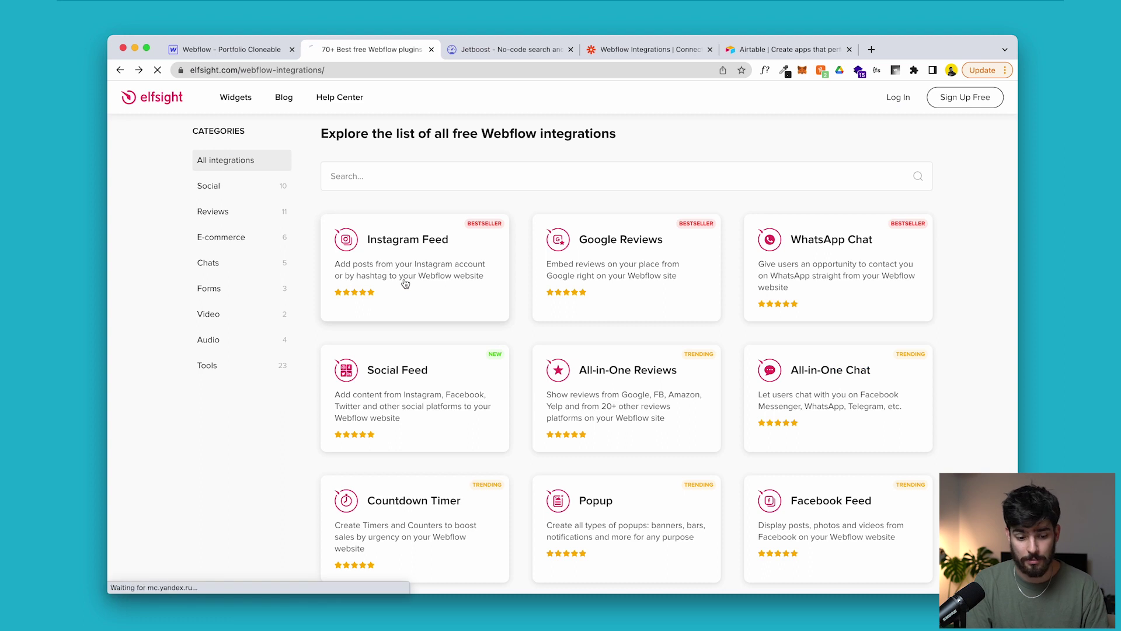
scroll(436, 397, "down", 5)
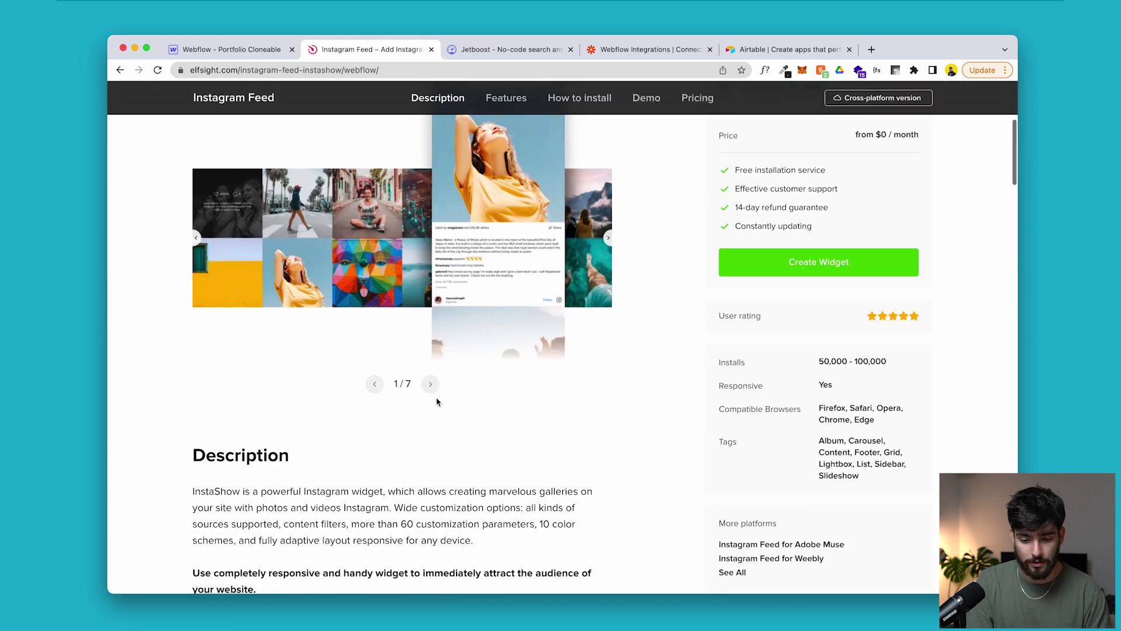
scroll(437, 398, "up", 5)
scroll(260, 355, "down", 3)
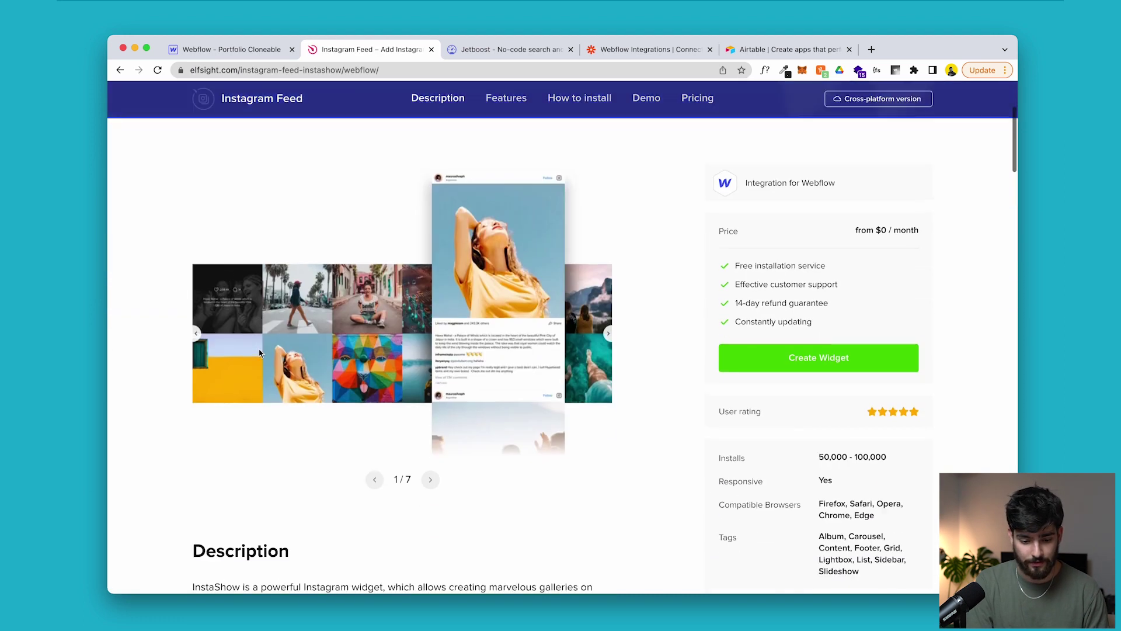
Step: Preview the Profile Widget, Grid and Small Widget templates in the Instagram Feed demo editor
scroll(791, 352, "down", 5)
scroll(791, 352, "down", 10)
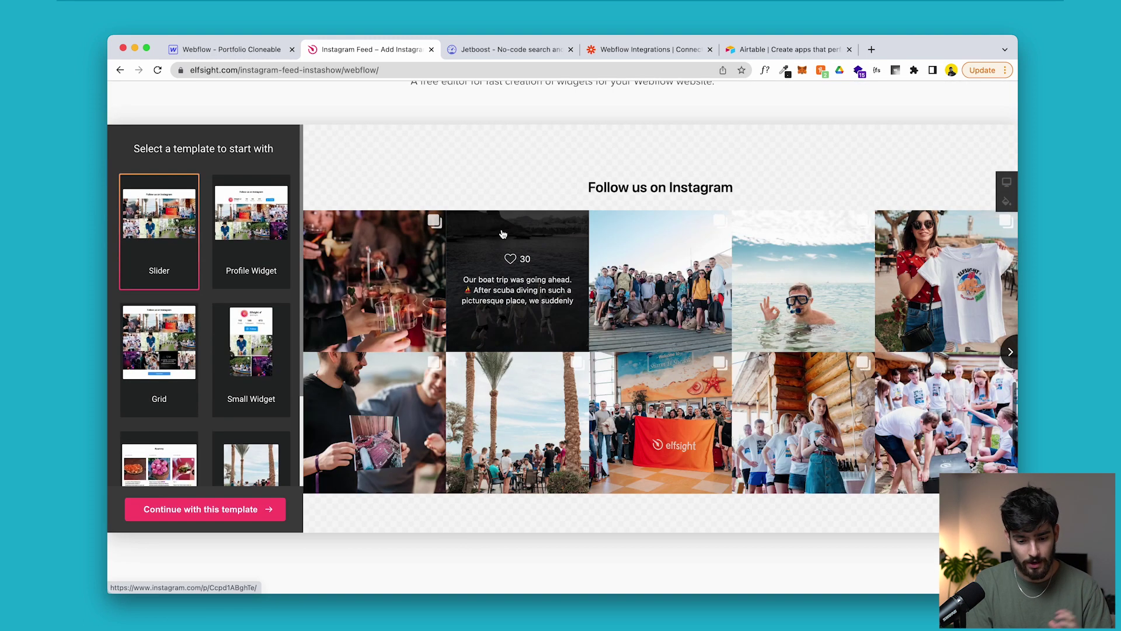
left_click(240, 257)
left_click(175, 350)
left_click(266, 377)
scroll(267, 377, "down", 2)
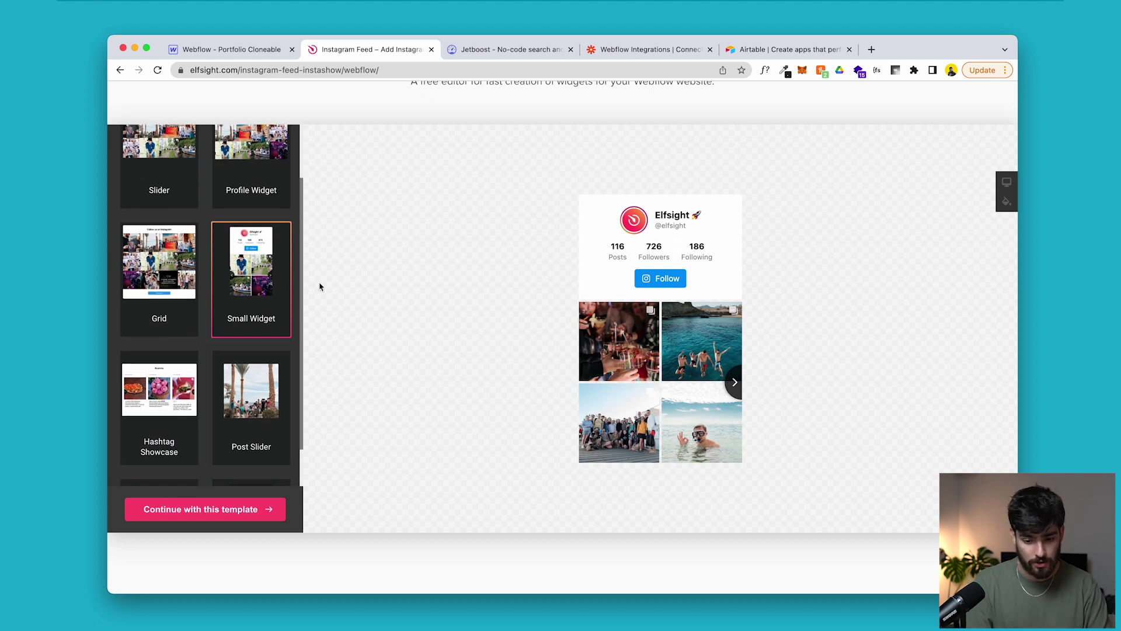
Step: Select the Slider template, page its photo feed forward and continue with this template
scroll(157, 307, "up", 3)
left_click(159, 222)
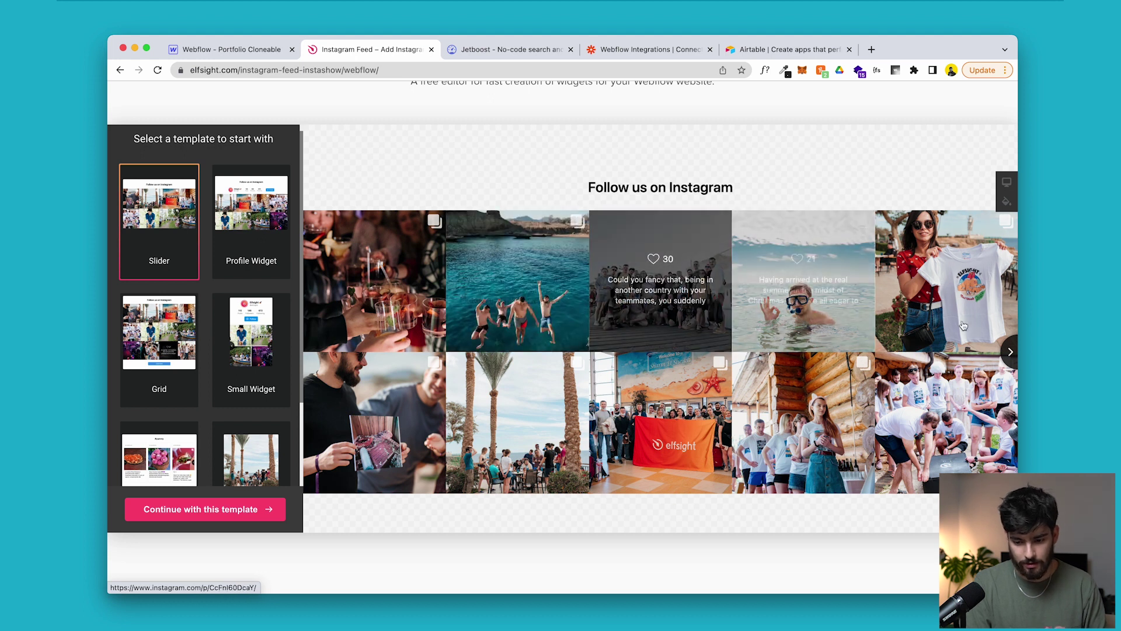
left_click(1011, 354)
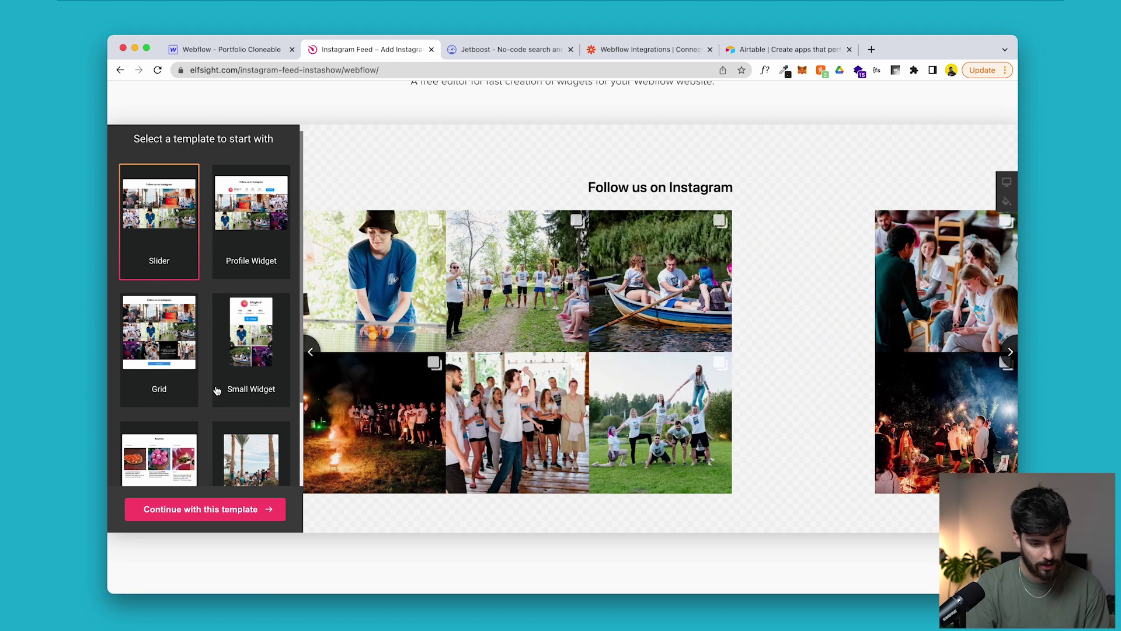
scroll(205, 444, "down", 5)
scroll(206, 444, "up", 5)
left_click(205, 518)
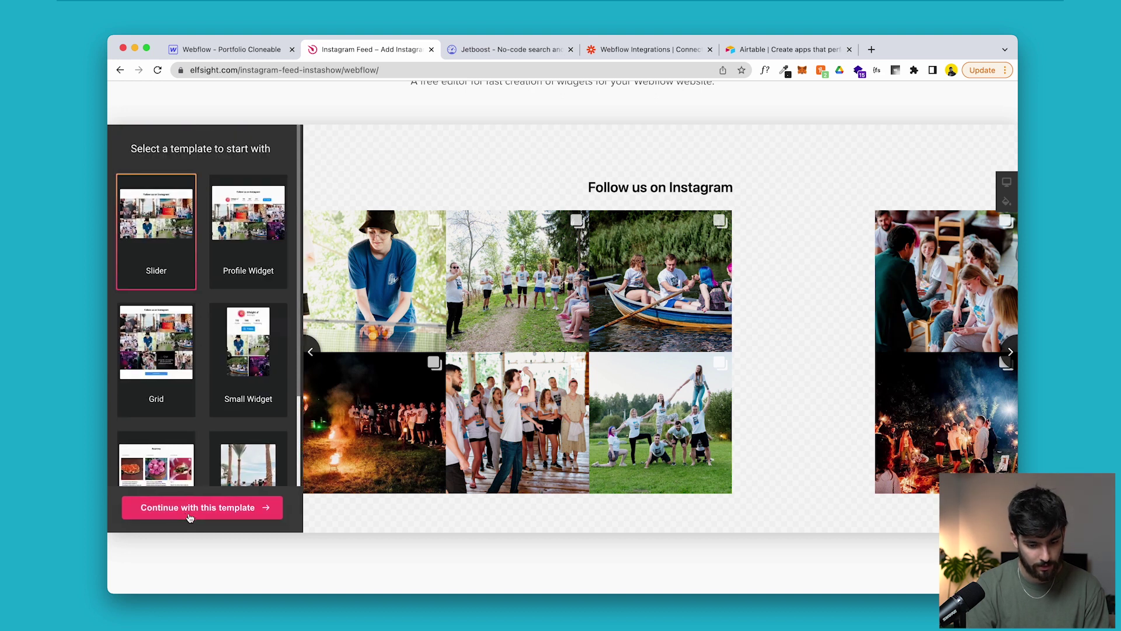
Step: Examine the Content, Layout, Colors and More settings of the Instagram Feed widget
left_click(258, 245)
left_click(257, 223)
left_click(255, 204)
left_click(180, 150)
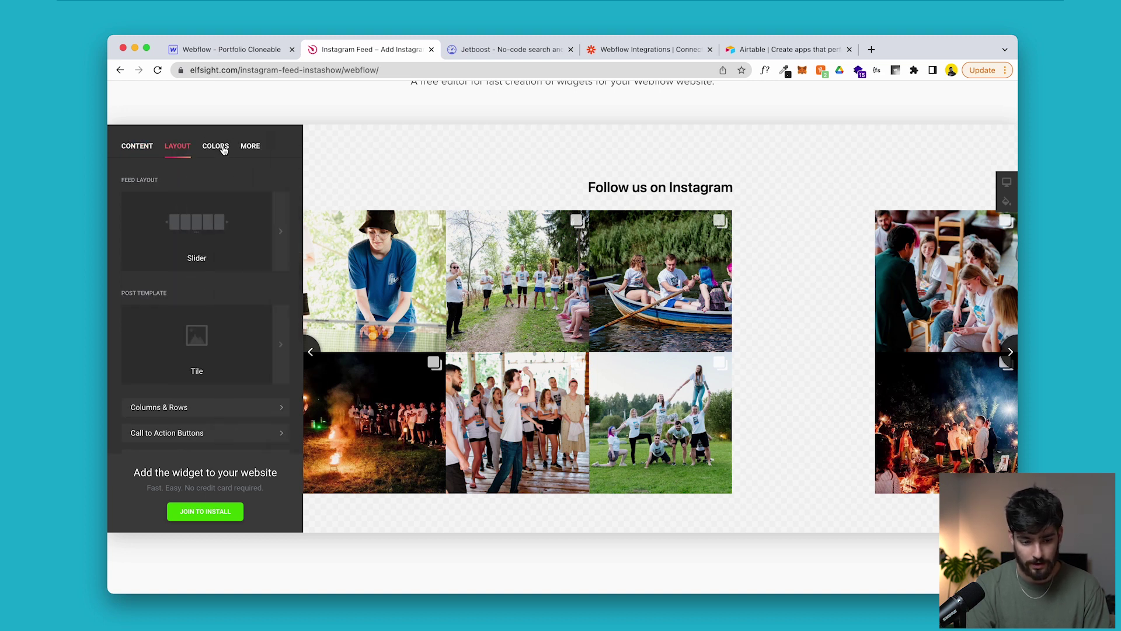
scroll(236, 332, "down", 2)
left_click(206, 356)
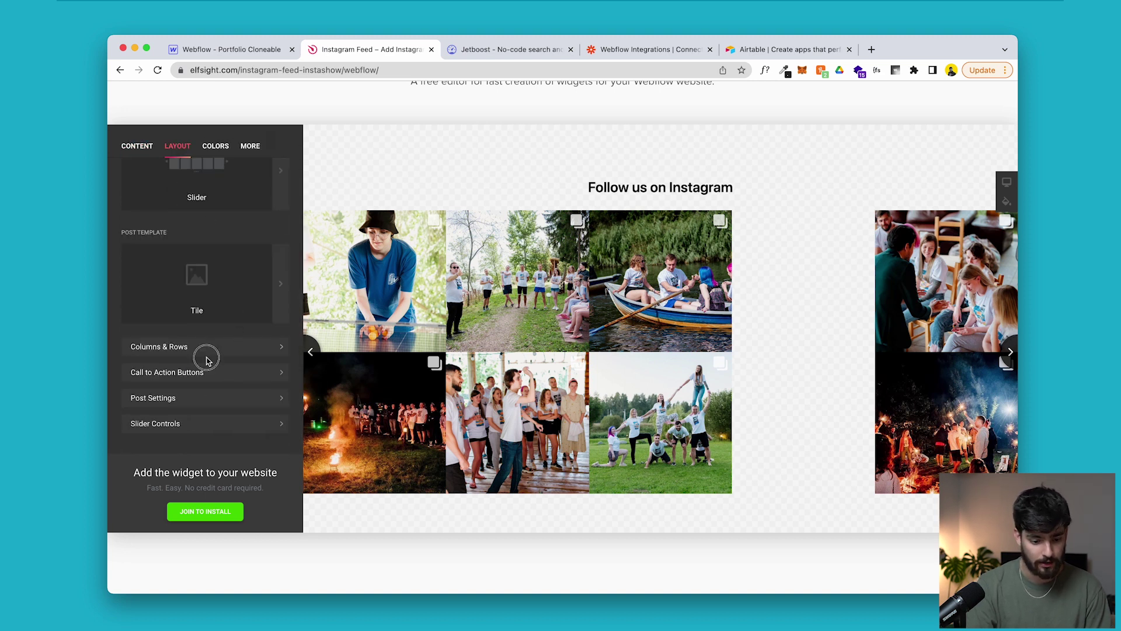
left_click(122, 142)
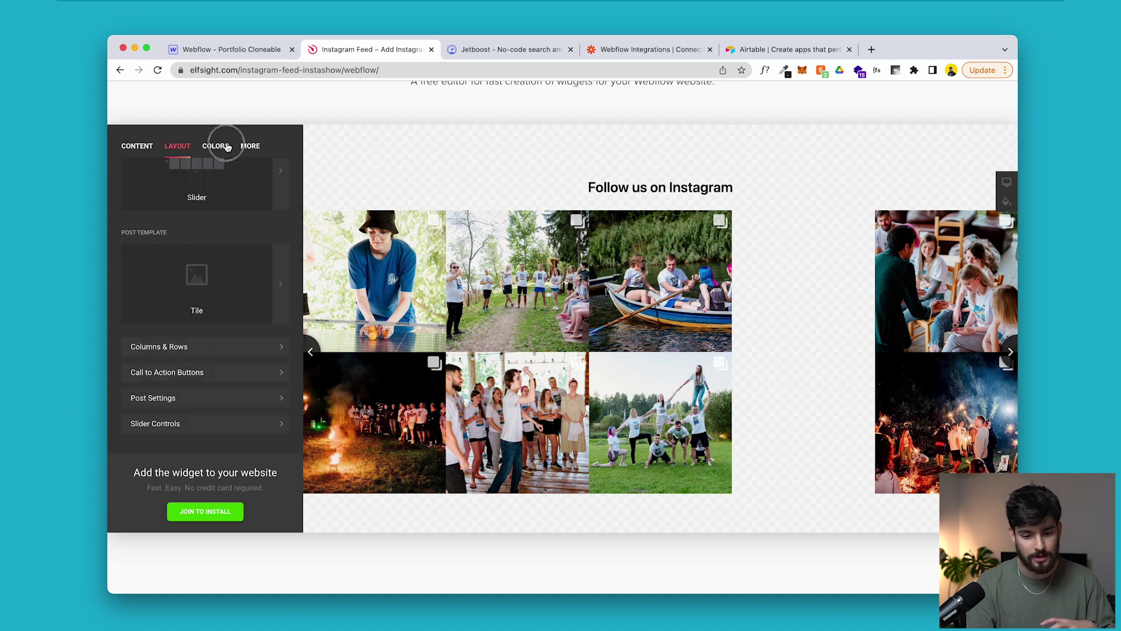
left_click(227, 146)
left_click(250, 146)
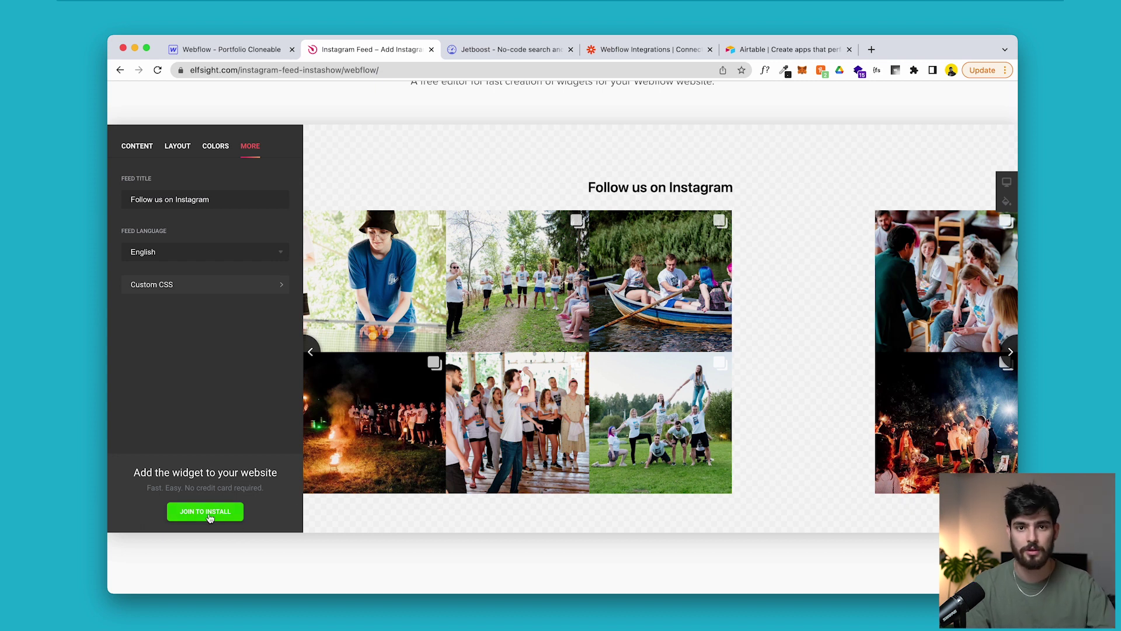
Step: Switch to the Webflow portfolio project, leave the Finsweet Attributes section and look down the Home page
left_click(232, 49)
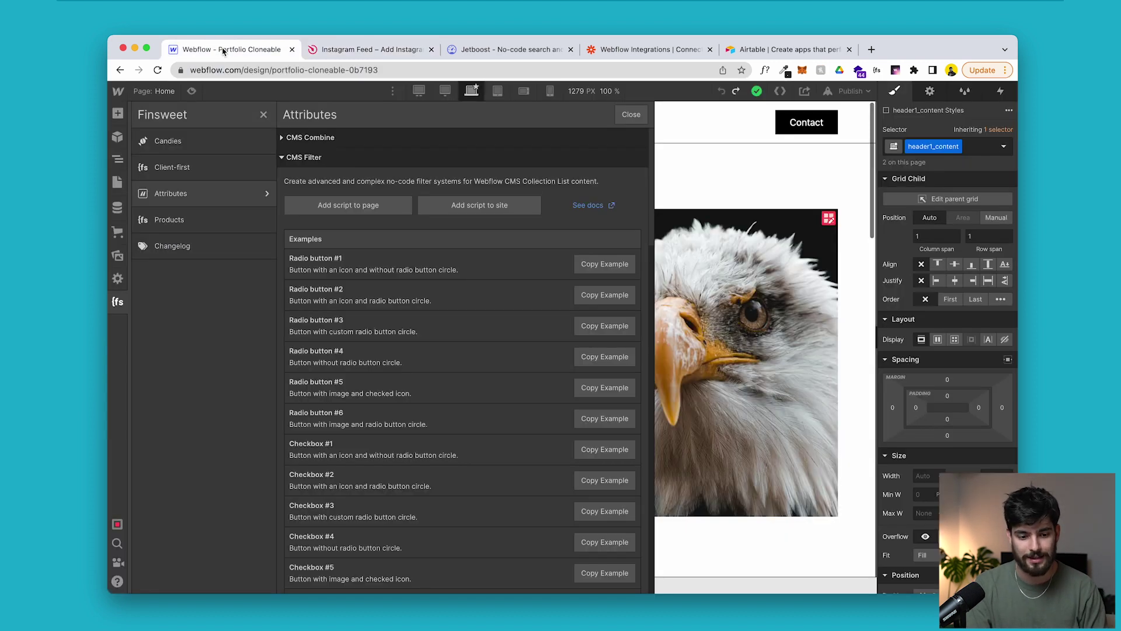
left_click(743, 528)
scroll(742, 528, "down", 10)
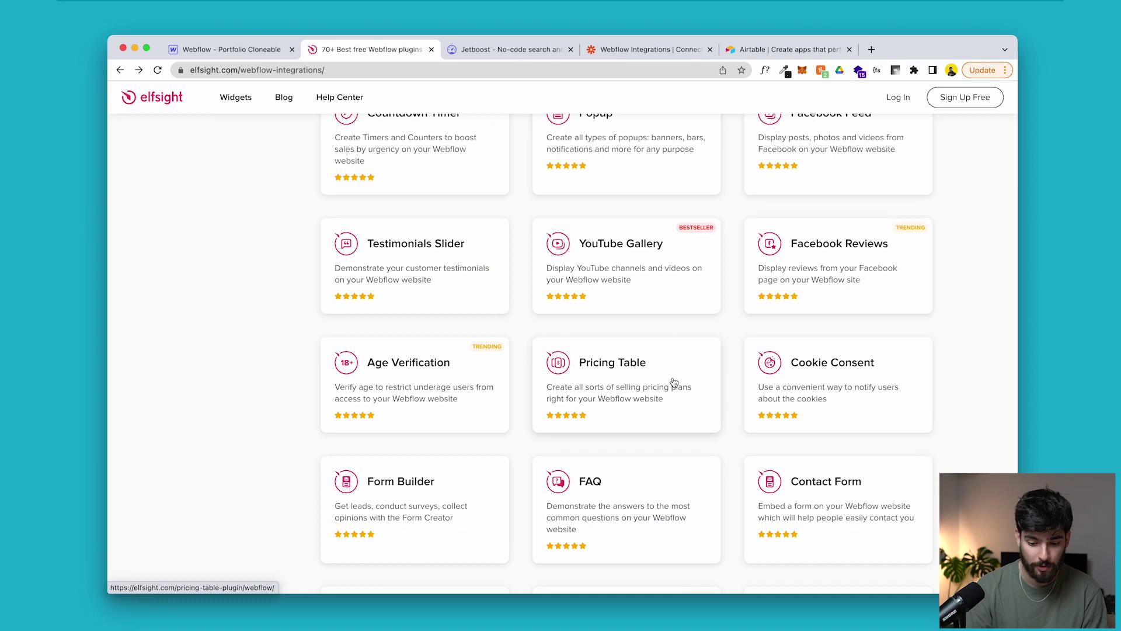
Step: Look through Elfsight's Webflow integrations list from the Testimonials Slider down to the Social Media Icons widget
scroll(674, 382, "down", 5)
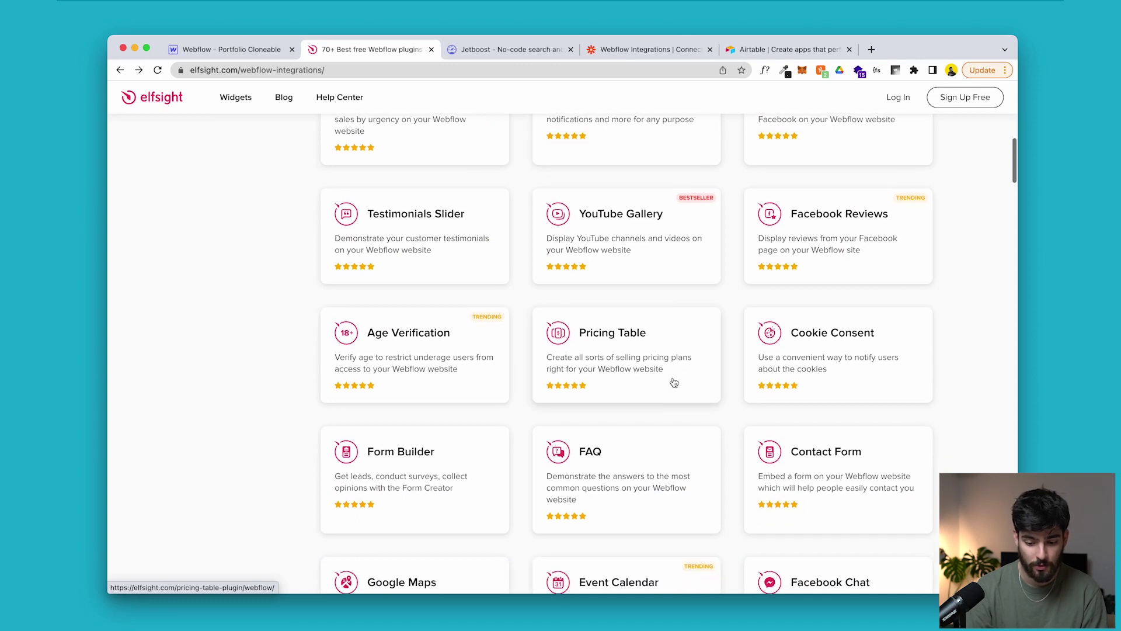
scroll(368, 428, "down", 6)
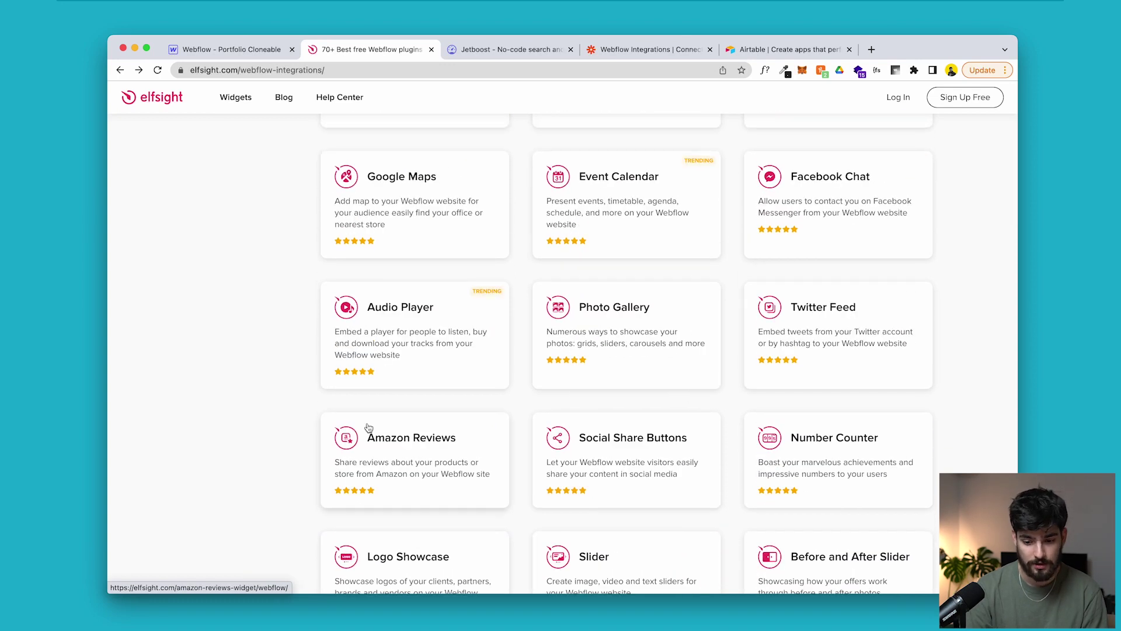
scroll(345, 401, "down", 7)
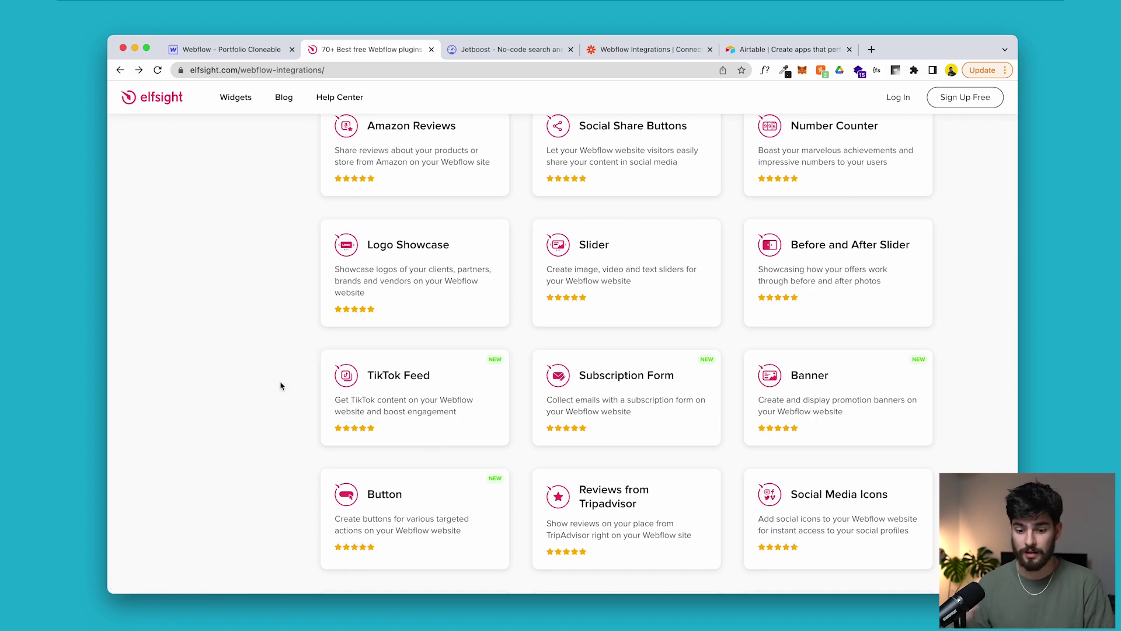
Step: Switch to the Jetboost site, review its home page and product list, and open the Dynamic Filtering product page
scroll(280, 385, "down", 7)
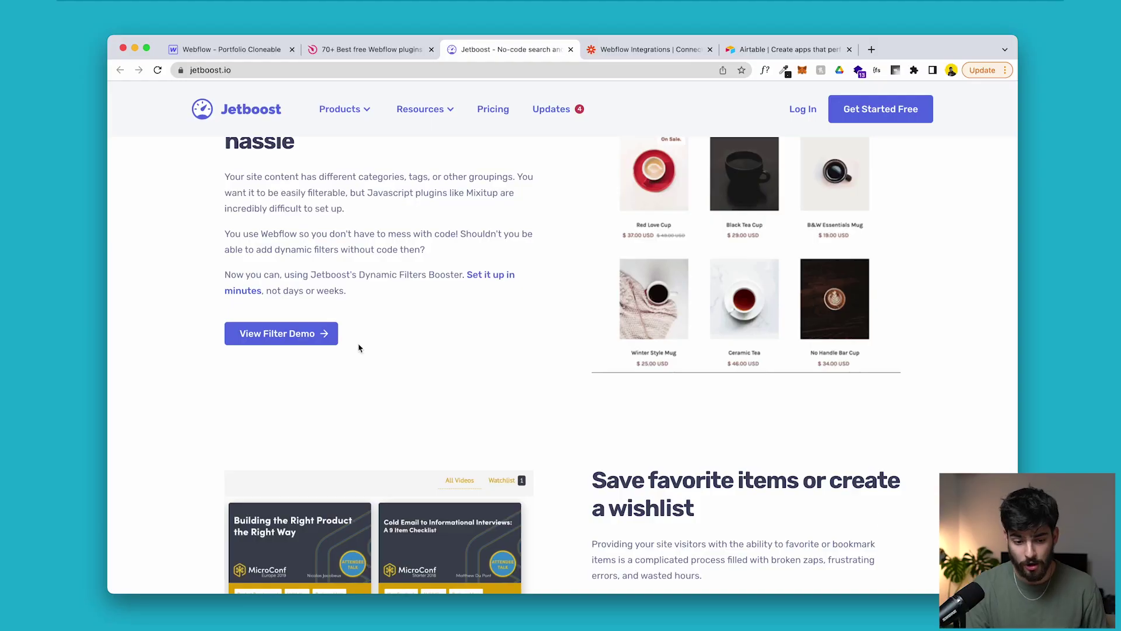
scroll(335, 207, "up", 10)
mouse_move(357, 164)
scroll(303, 234, "down", 2)
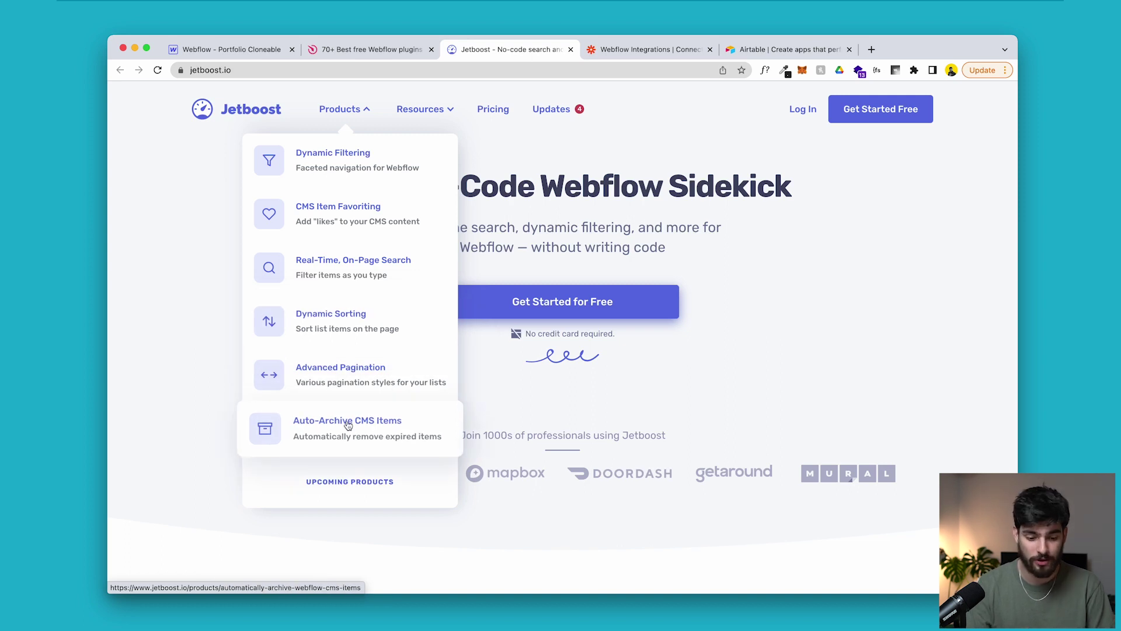
left_click(355, 488)
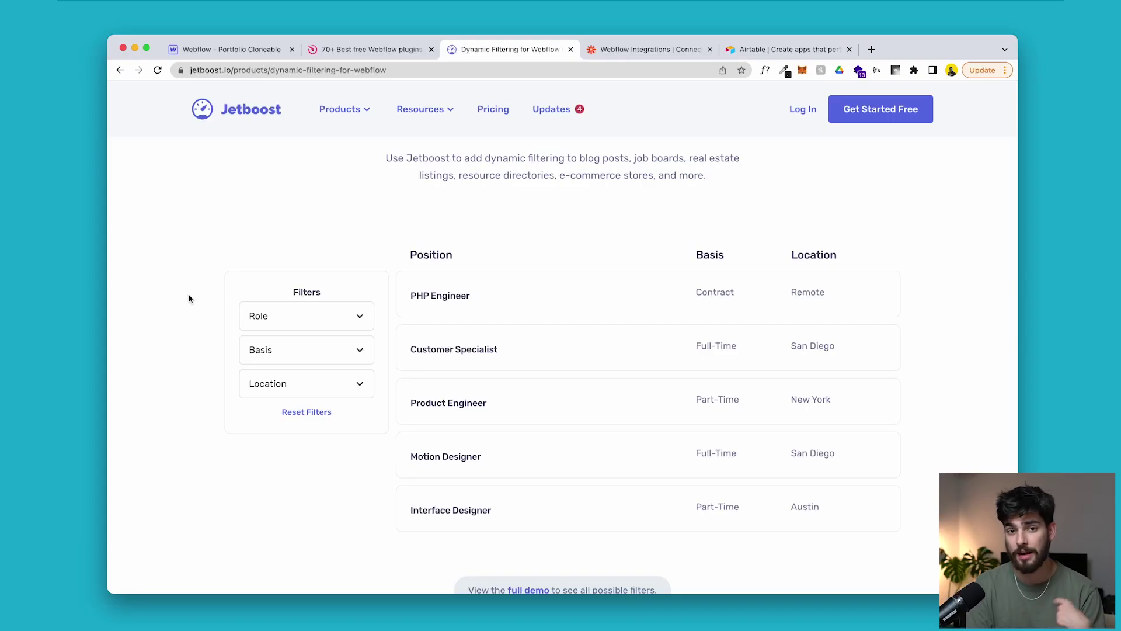
Step: Examine the Role and Basis filter options in Jetboost's Dynamic Filtering demo
left_click(319, 324)
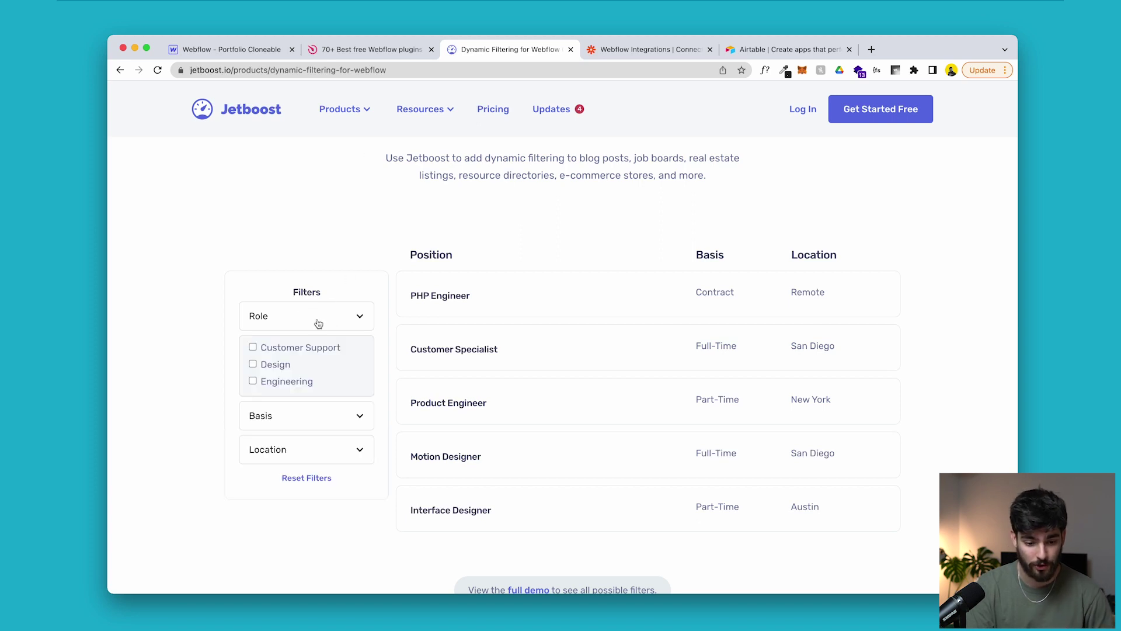
left_click(294, 429)
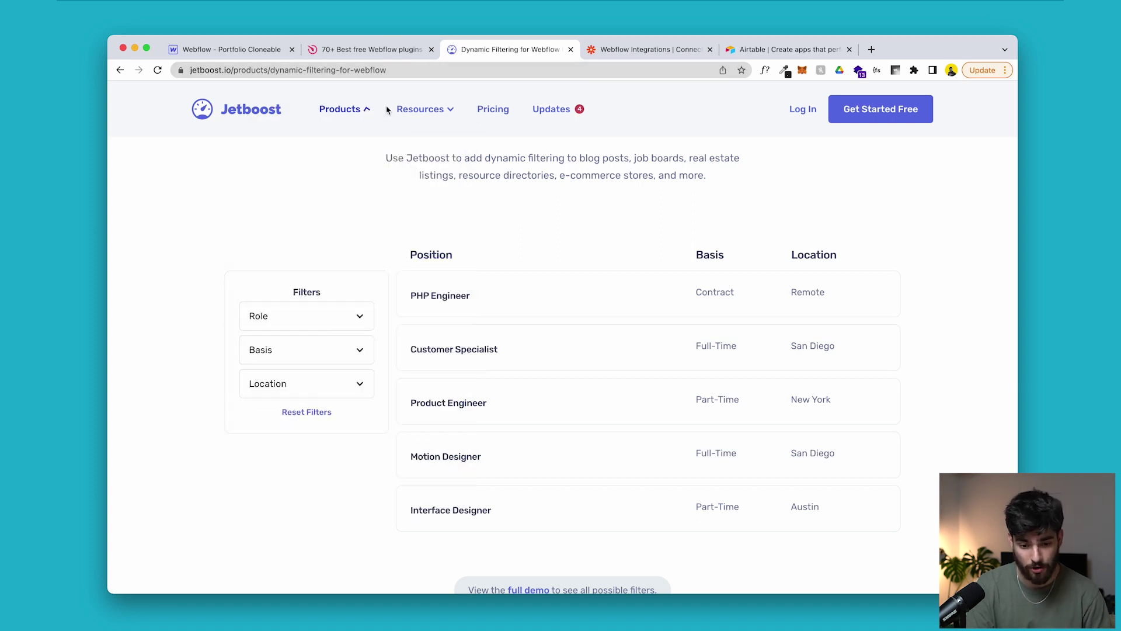
scroll(336, 358, "down", 10)
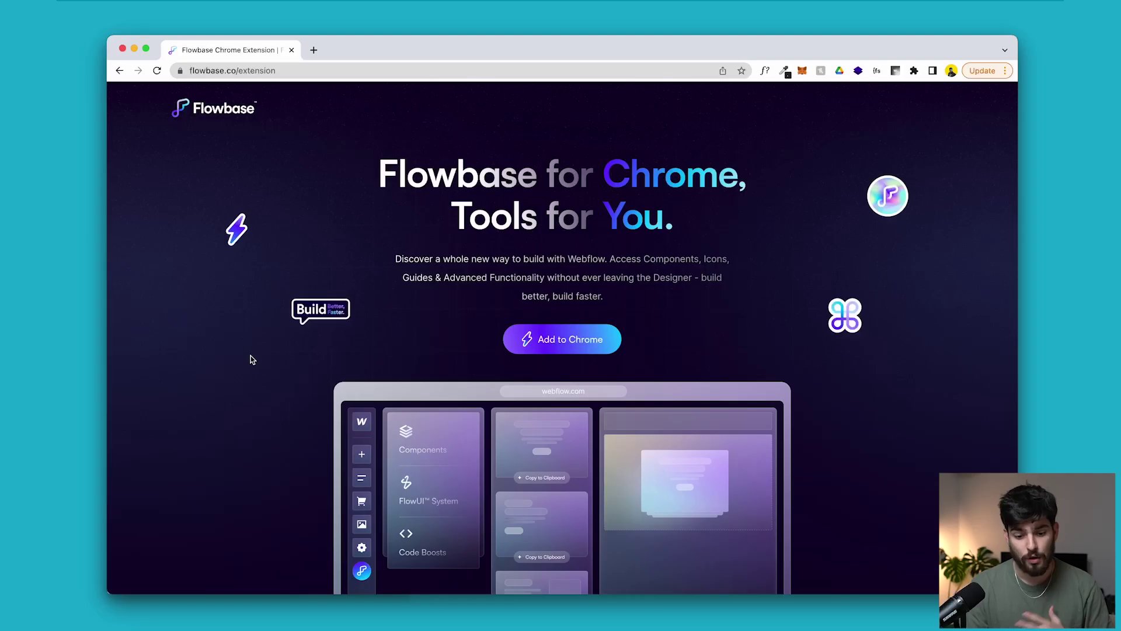
Step: Switch to the Flowbase Chrome extension page and review its designer preview, components and icon pack sections
scroll(251, 359, "down", 5)
scroll(251, 359, "down", 8)
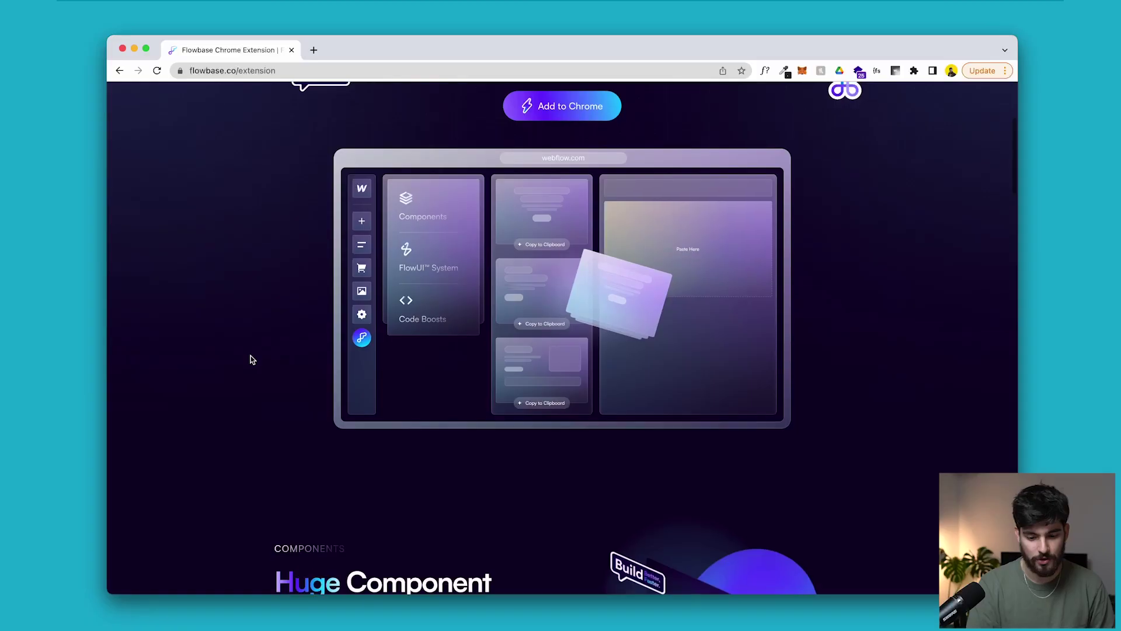
scroll(253, 359, "down", 1)
scroll(639, 316, "up", 2)
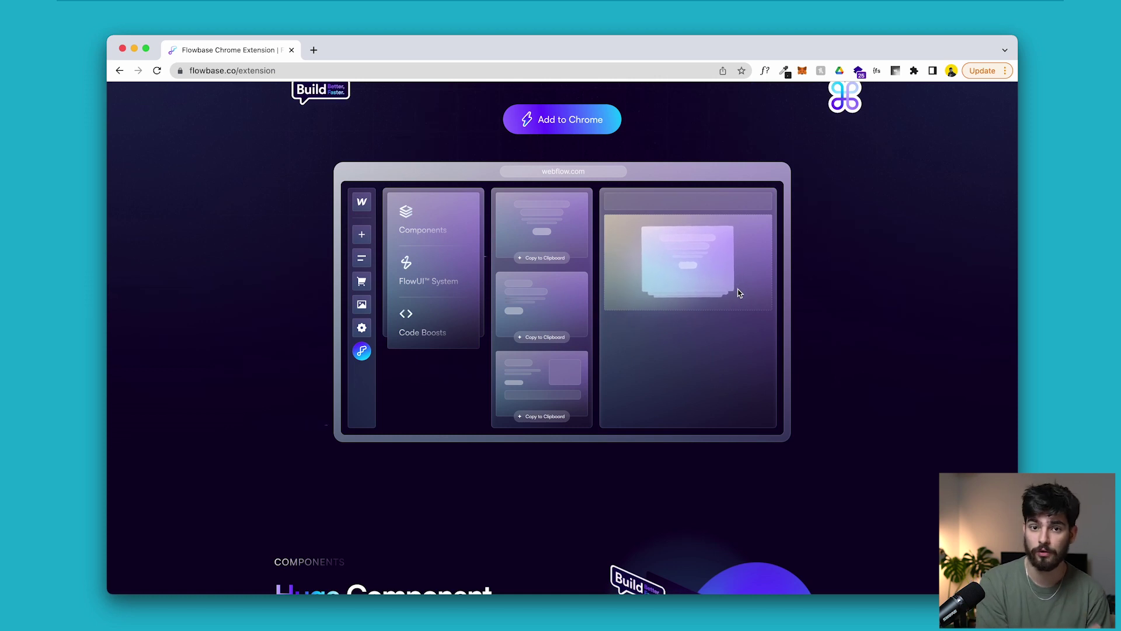
scroll(740, 293, "down", 8)
scroll(320, 421, "down", 6)
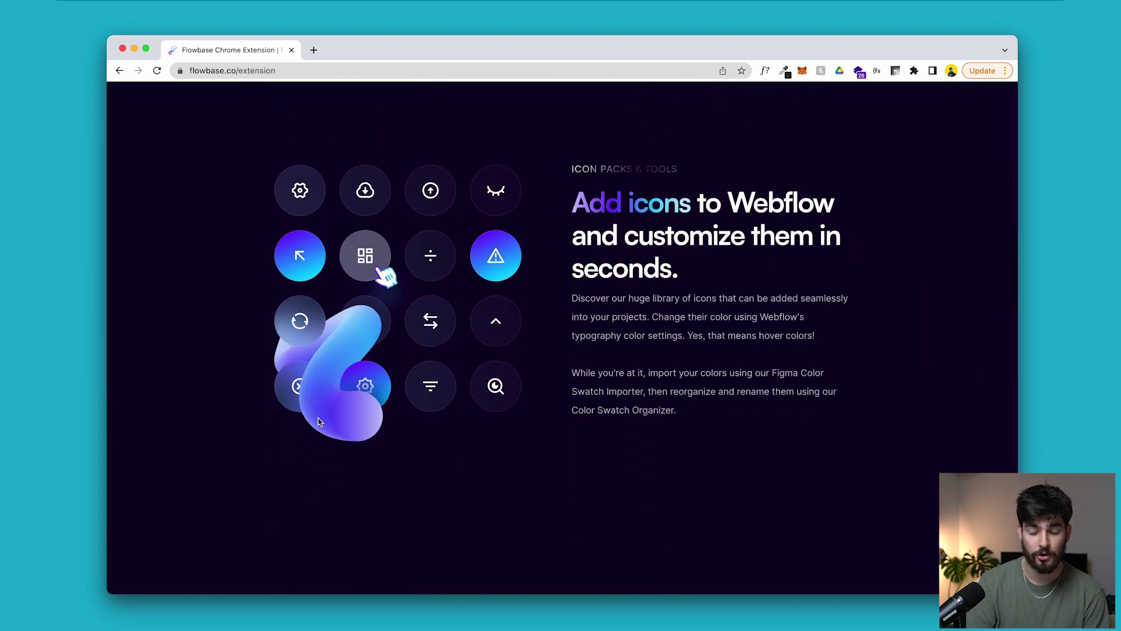
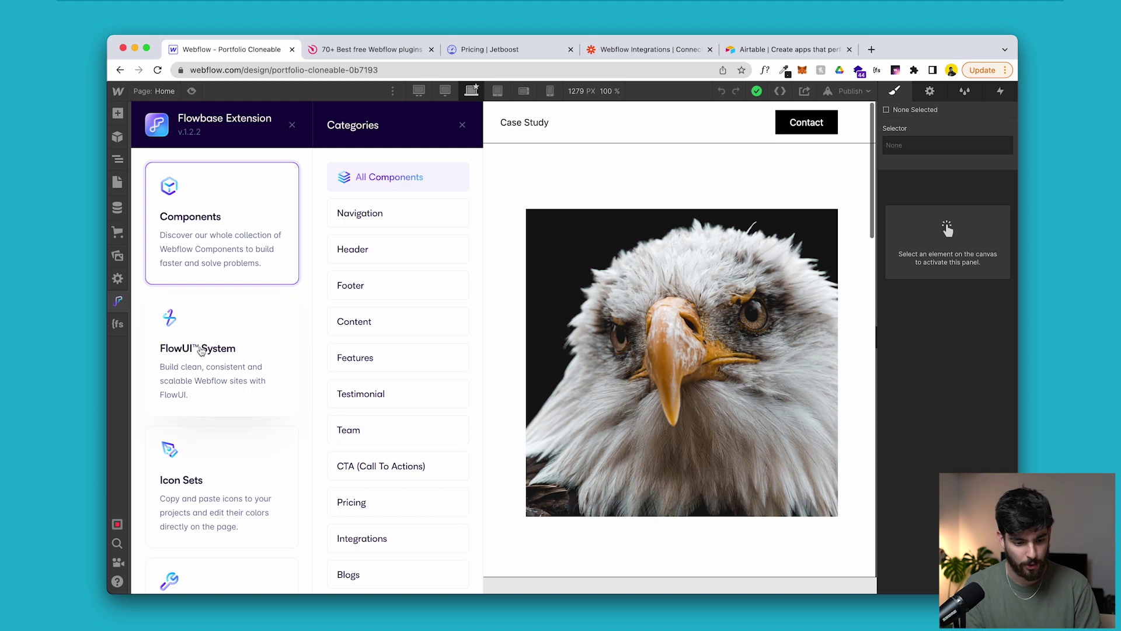
Step: Review the Flowbase extension's sections in the Webflow Designer and show only the free items among all components
scroll(207, 374, "down", 5)
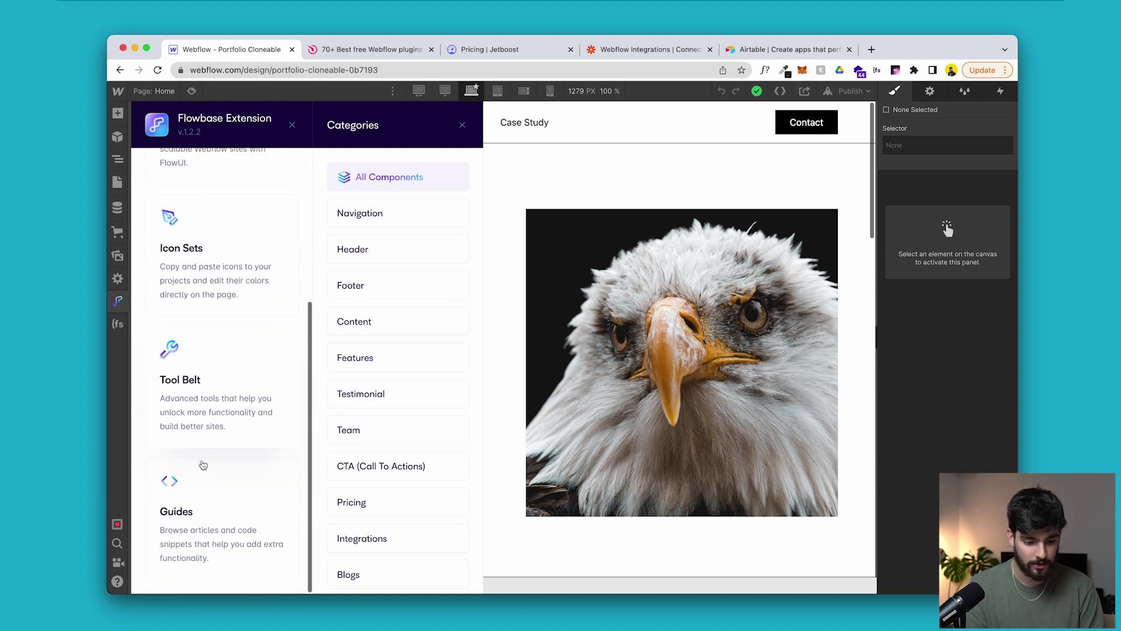
scroll(216, 461, "up", 5)
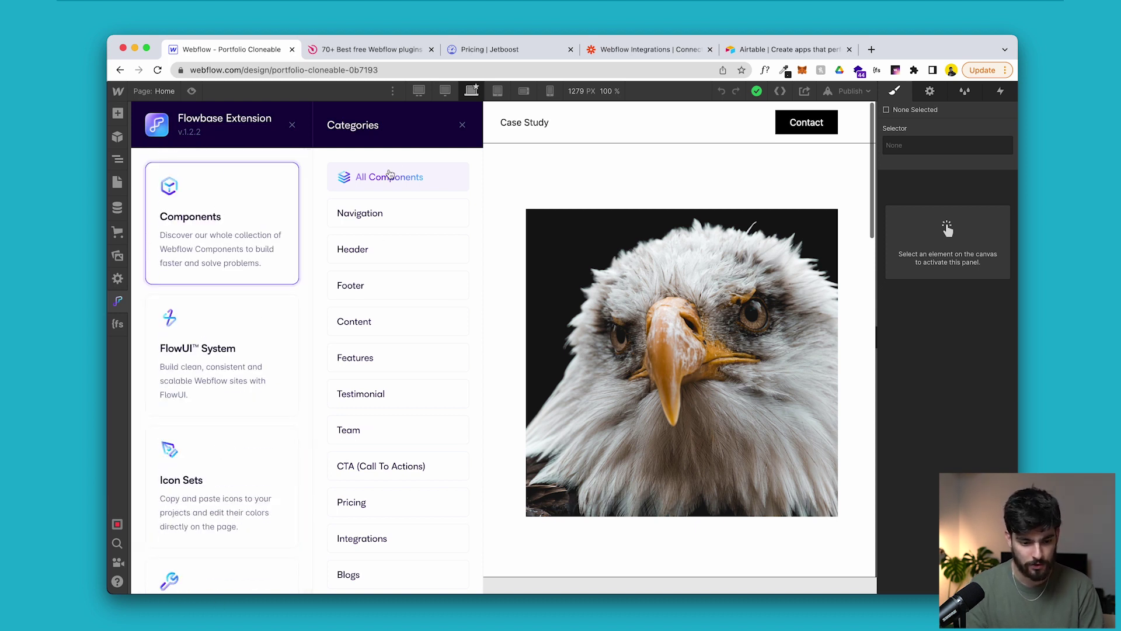
left_click(410, 185)
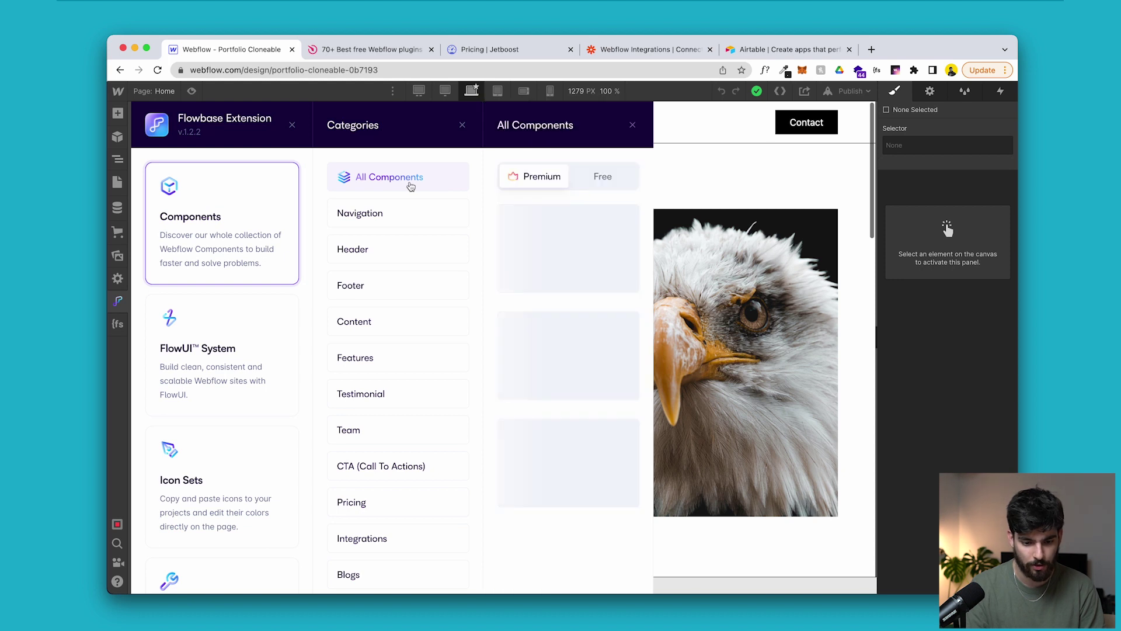
left_click(601, 176)
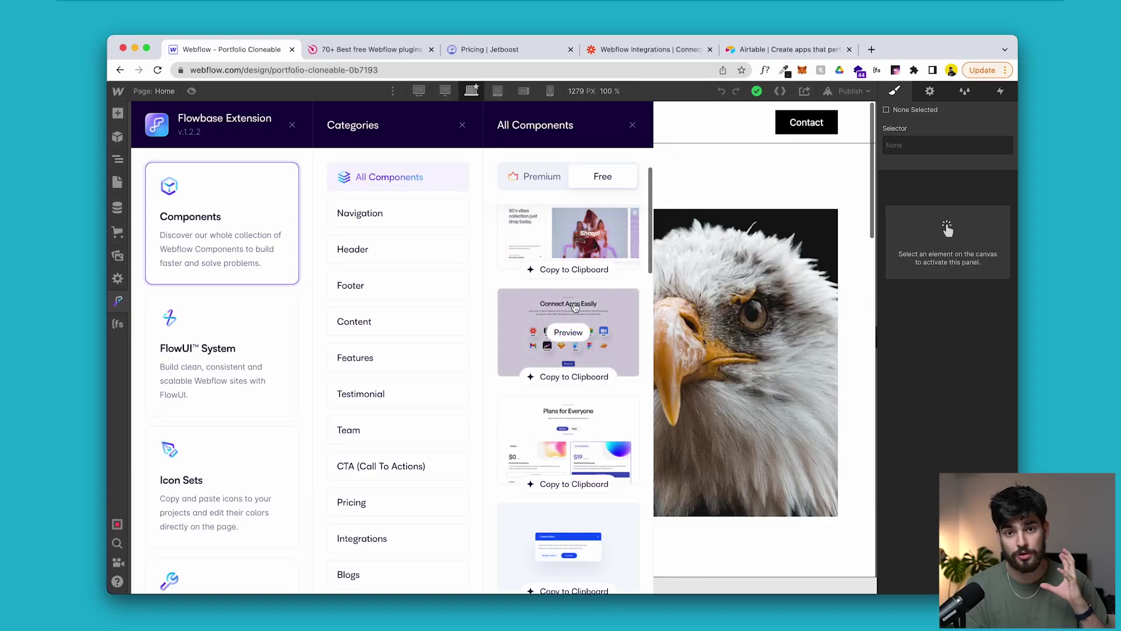
Step: Find the free team component with three photo cards in the Flowbase list and copy it to the clipboard
scroll(575, 308, "down", 5)
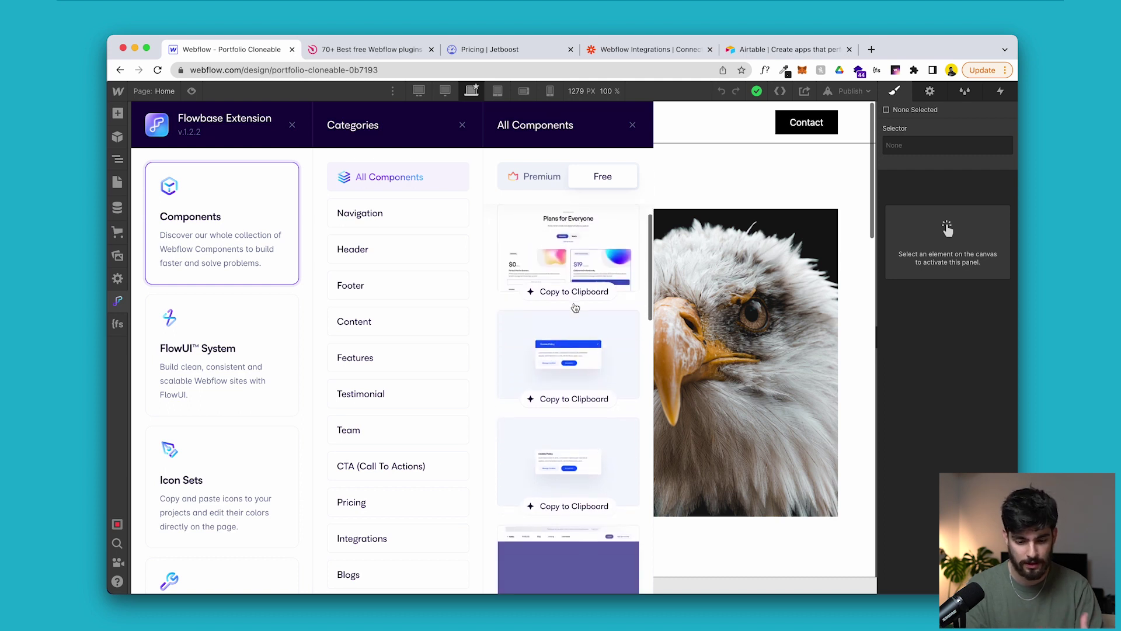
scroll(584, 403, "down", 3)
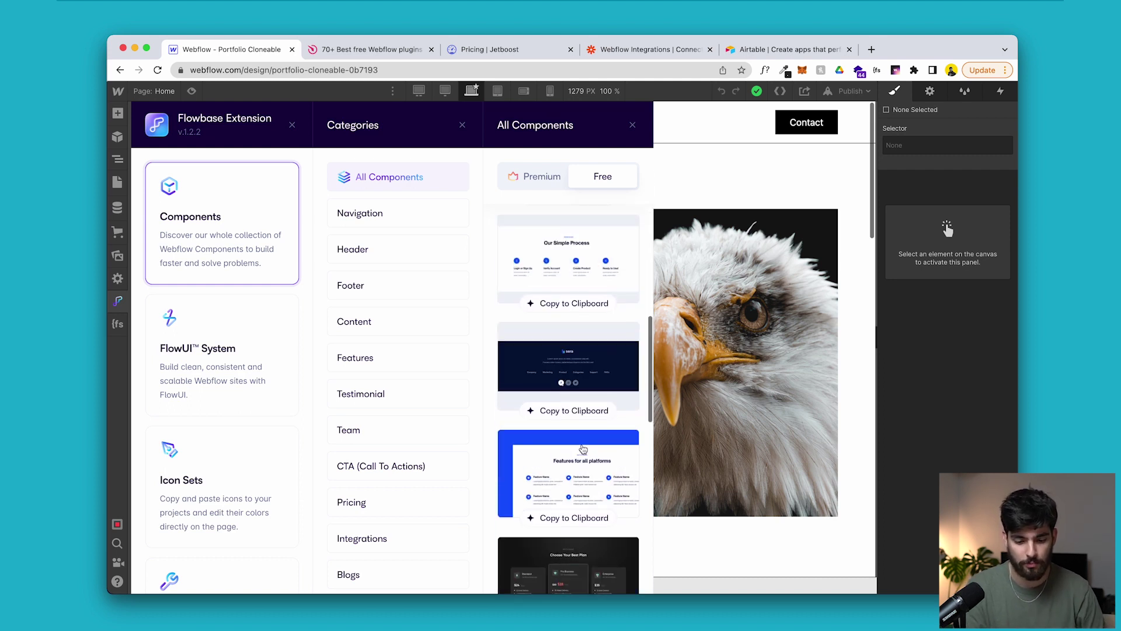
scroll(582, 448, "up", 10)
scroll(582, 448, "down", 15)
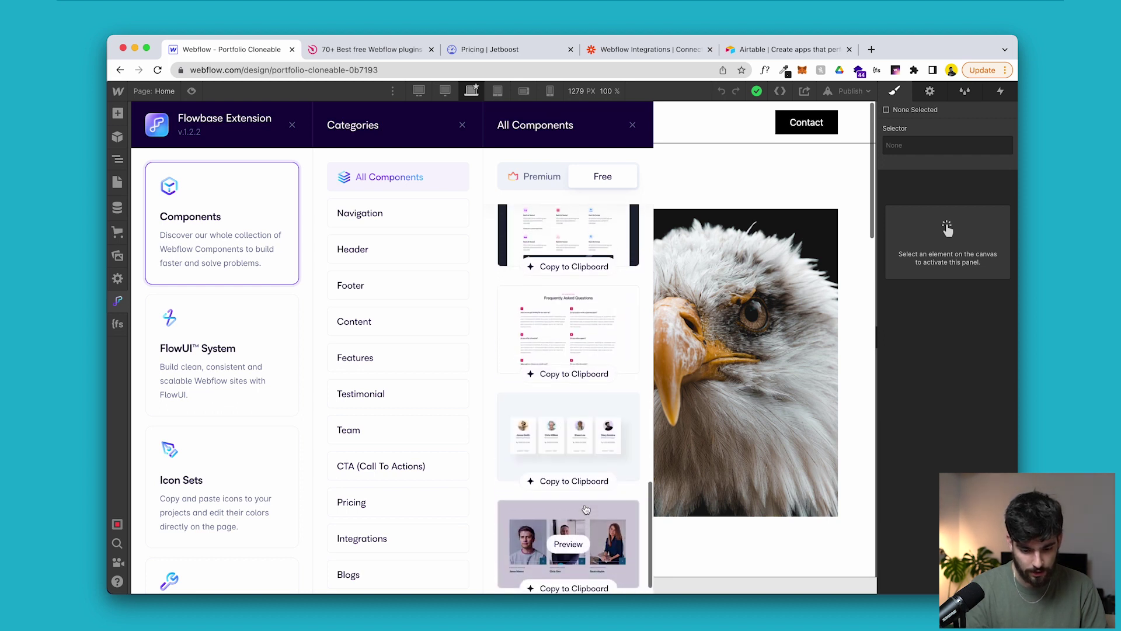
left_click(563, 571)
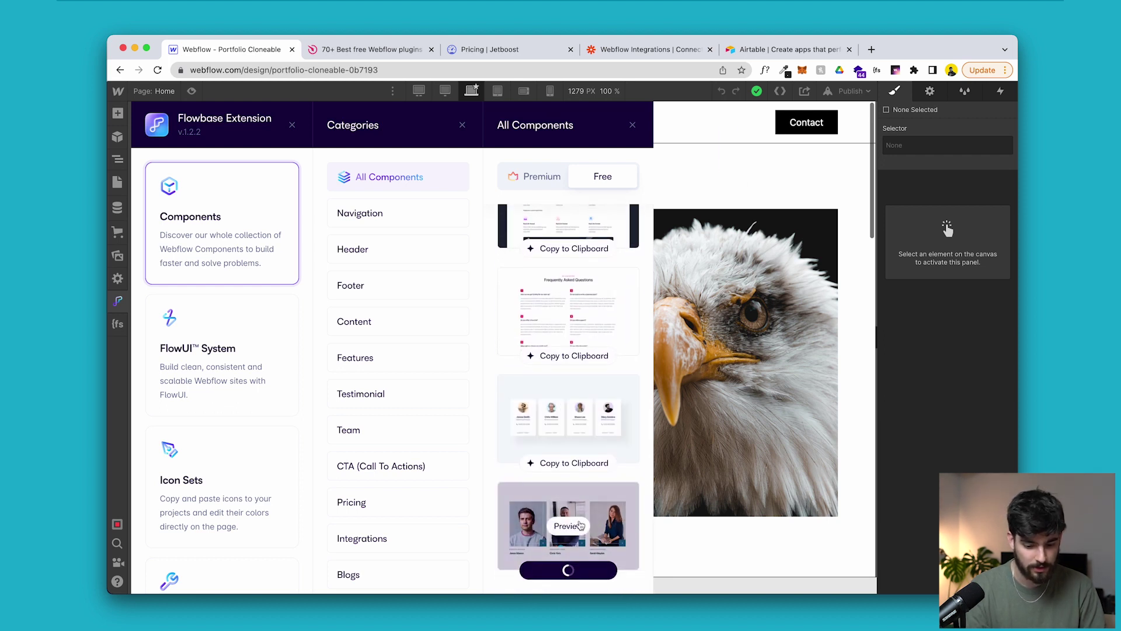
Step: Close the Flowbase extension and paste the copied team component into the Body below the Home page's Contact section
left_click(758, 557)
scroll(245, 454, "down", 10)
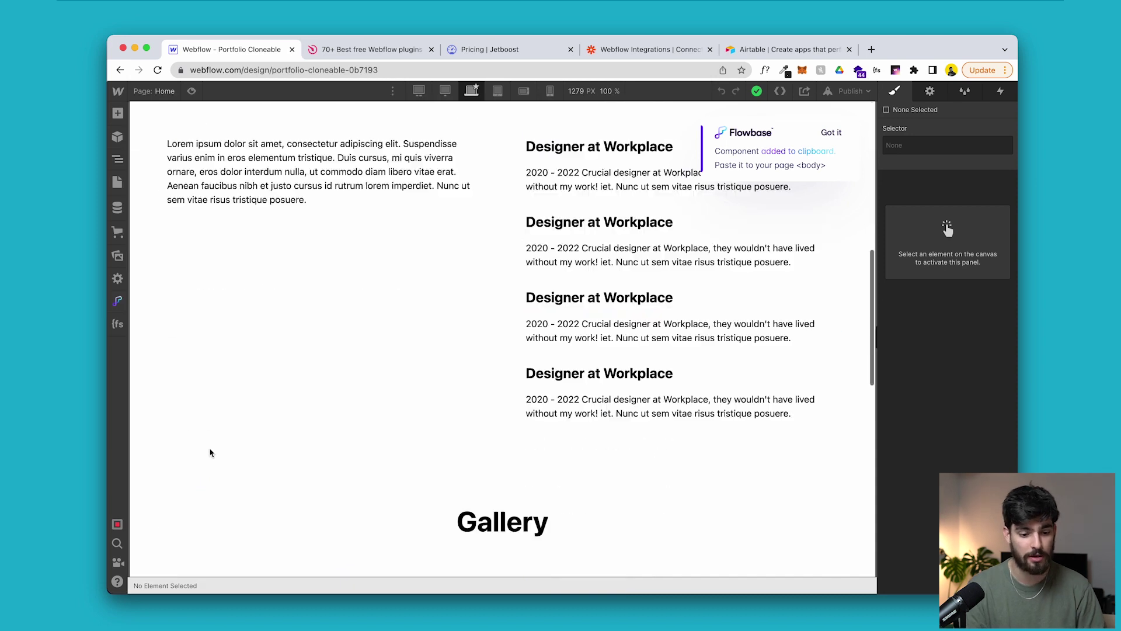
scroll(211, 453, "down", 15)
left_click(211, 452)
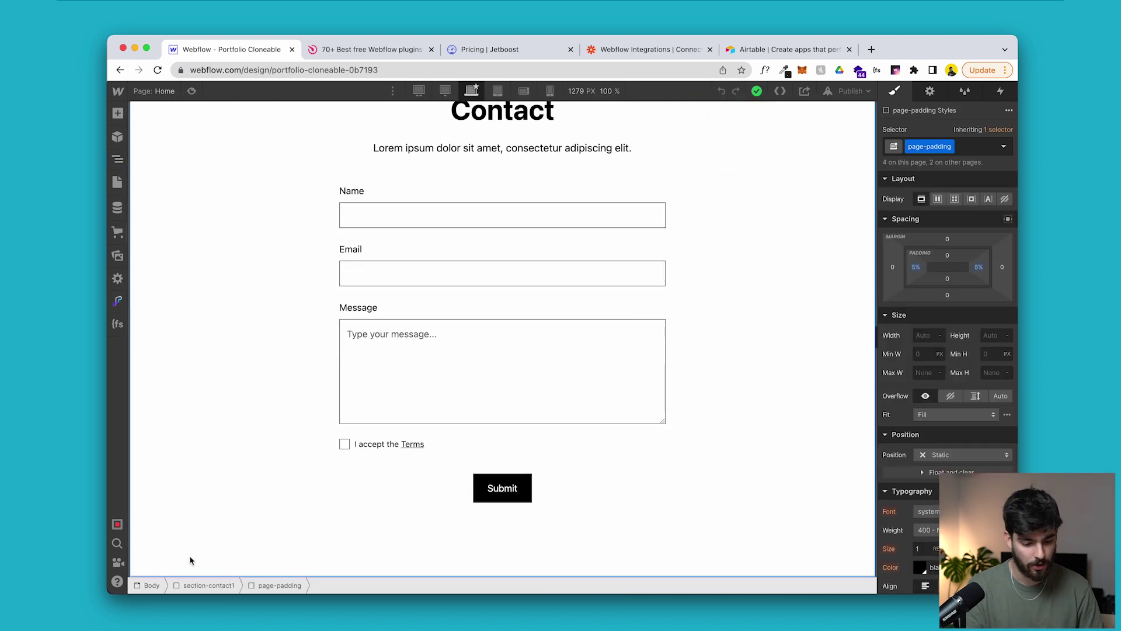
left_click(146, 586)
key("super+v")
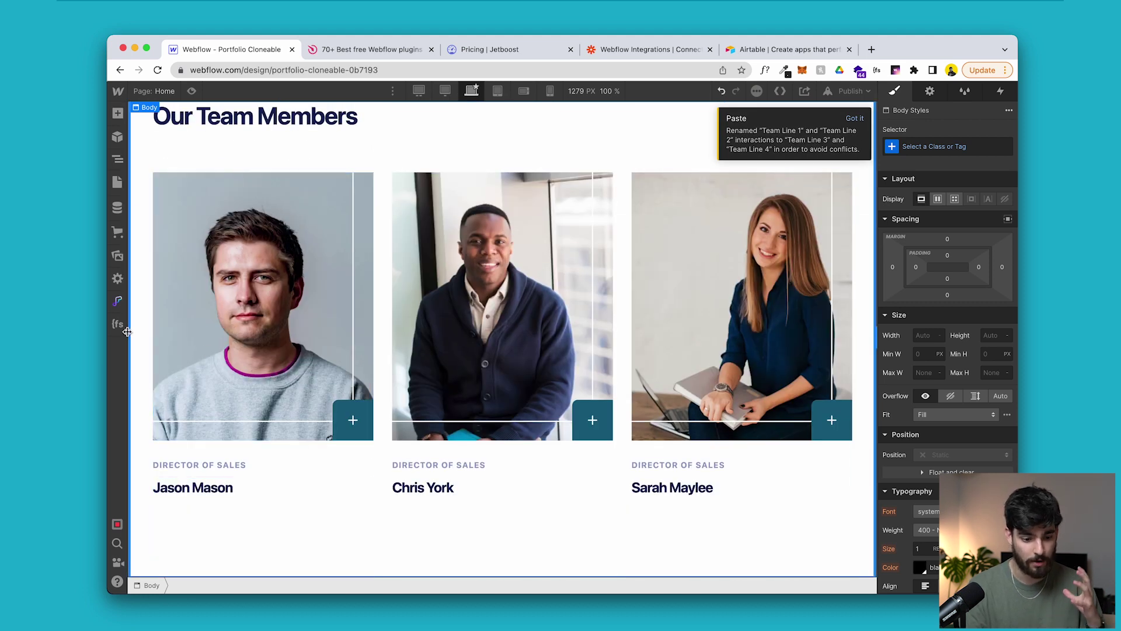
Step: Copy the free dark footer component with the sera logo from Flowbase and paste it into the Body below the team section
left_click(117, 300)
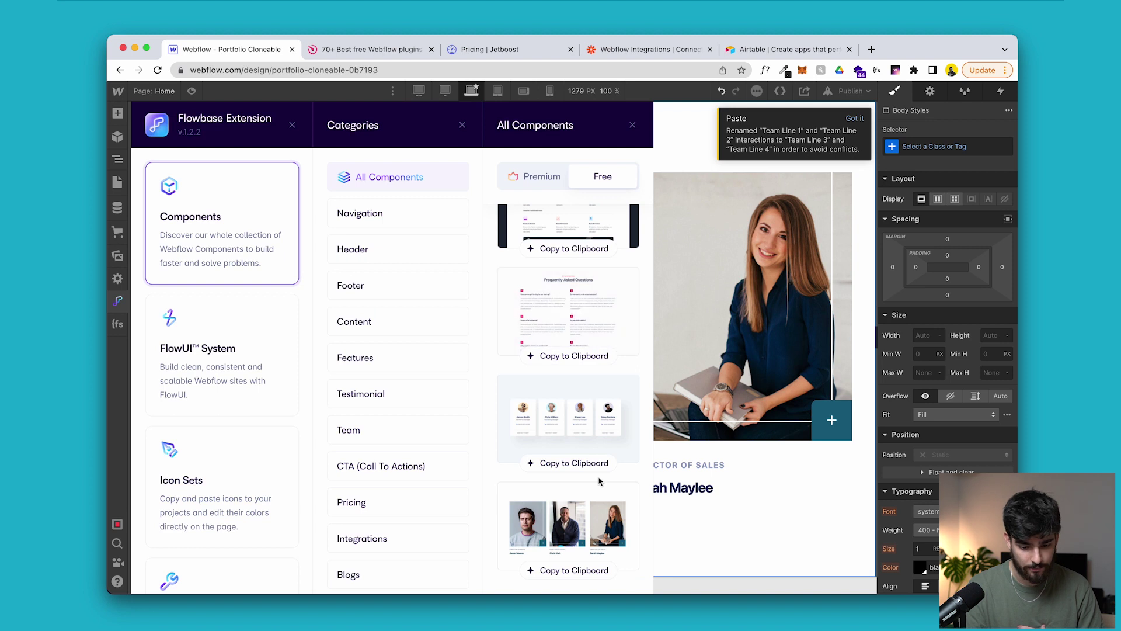
scroll(600, 481, "down", 10)
scroll(600, 481, "up", 1)
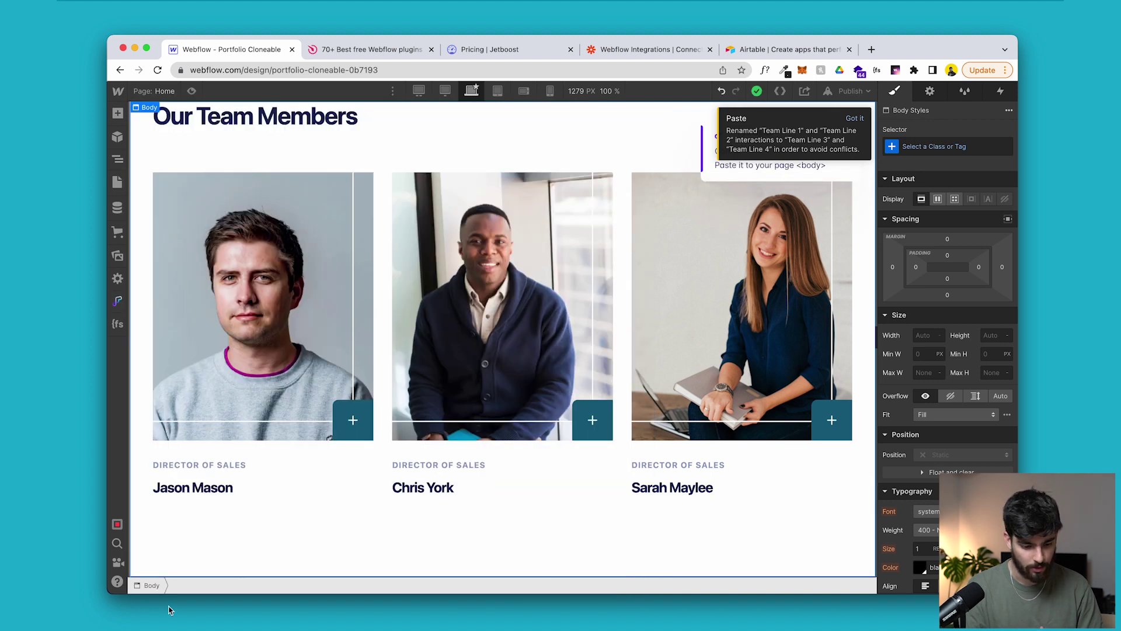
key("super+v")
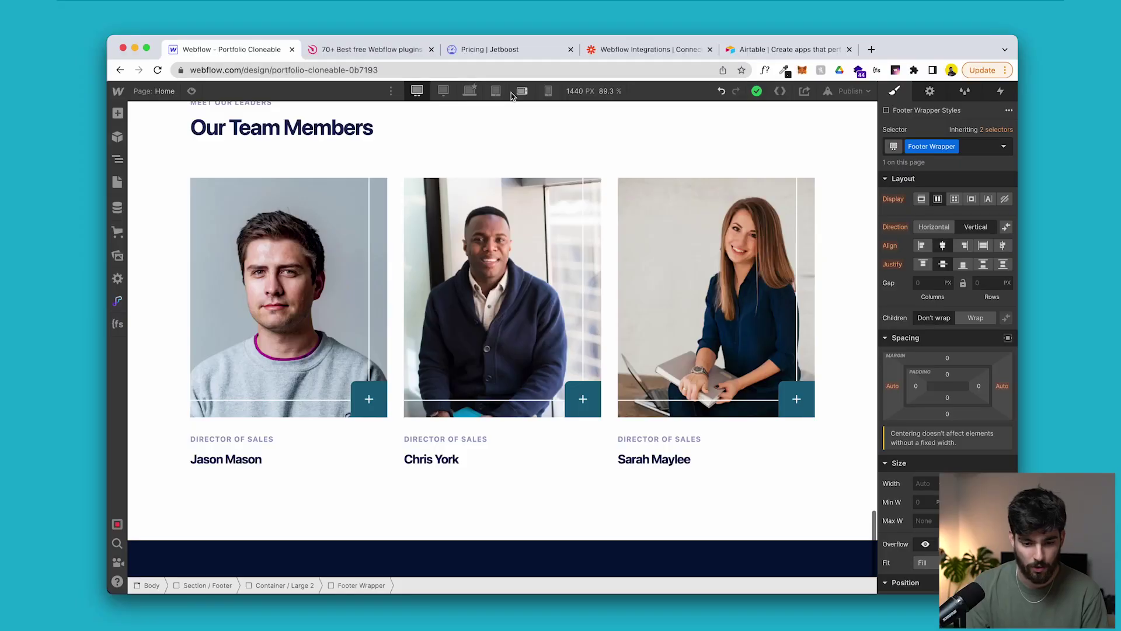
Step: Check the pasted footer and the Team Grid at the 320 px mobile portrait breakpoint, and return to the base breakpoint
left_click(548, 90)
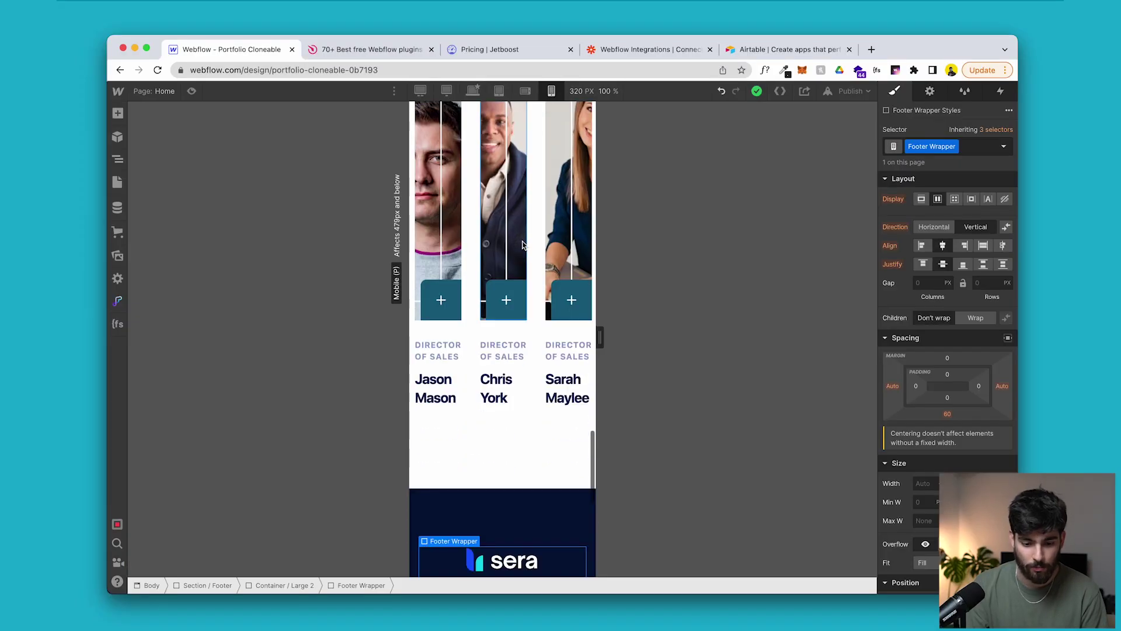
scroll(541, 268, "up", 3)
left_click(540, 268)
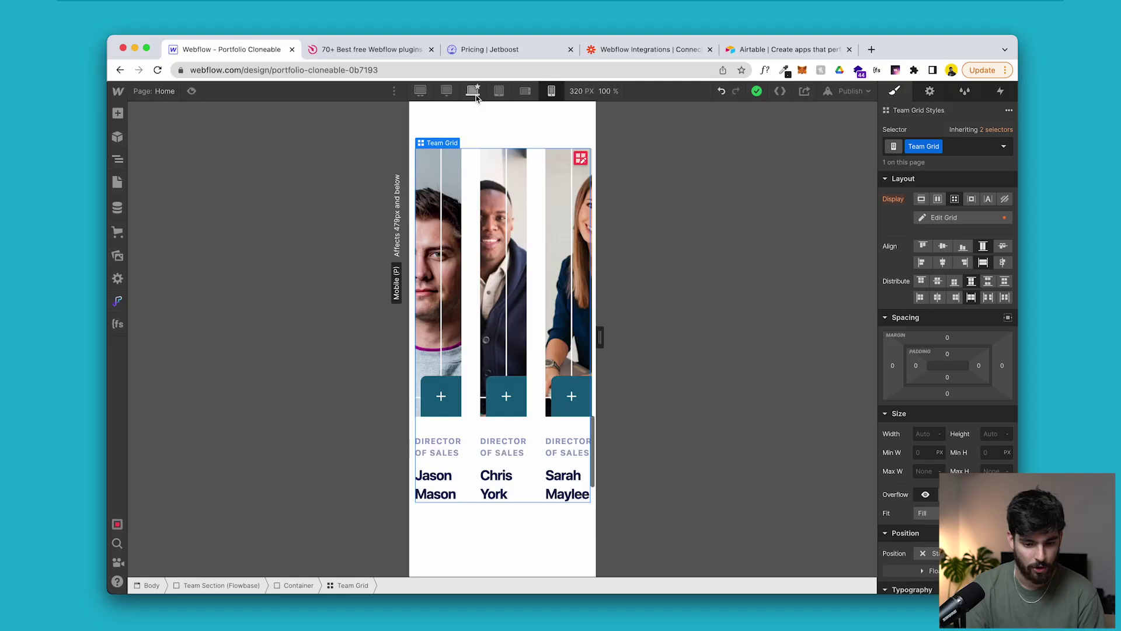
left_click(472, 91)
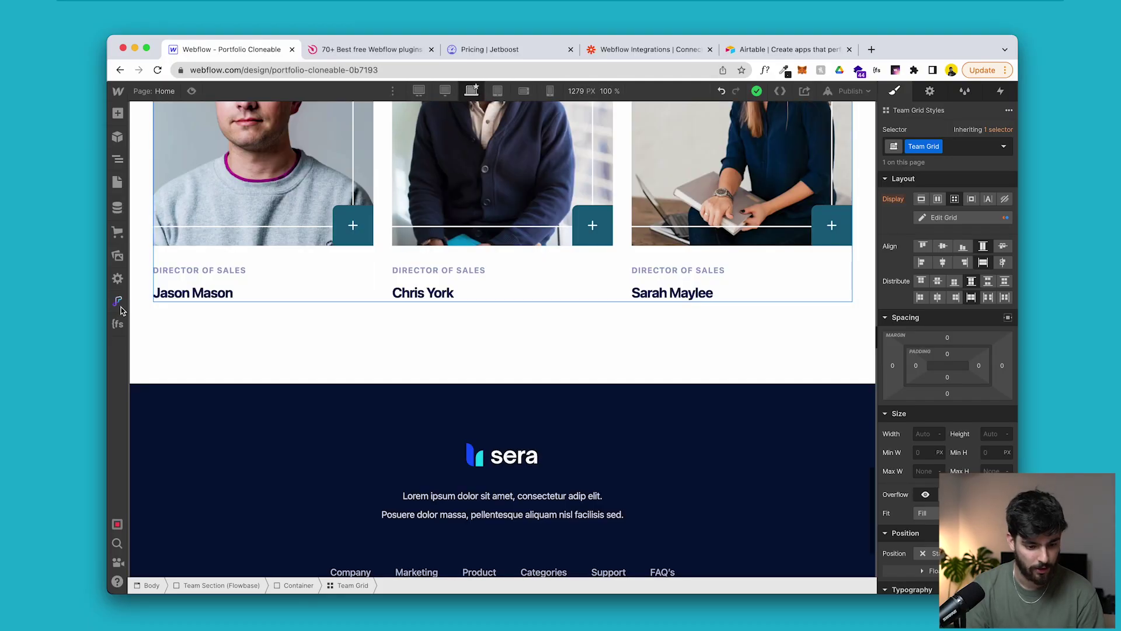
Step: Browse all premium and free FlowUI System components in the Flowbase extension and open its Icon Sets
left_click(118, 302)
left_click(229, 380)
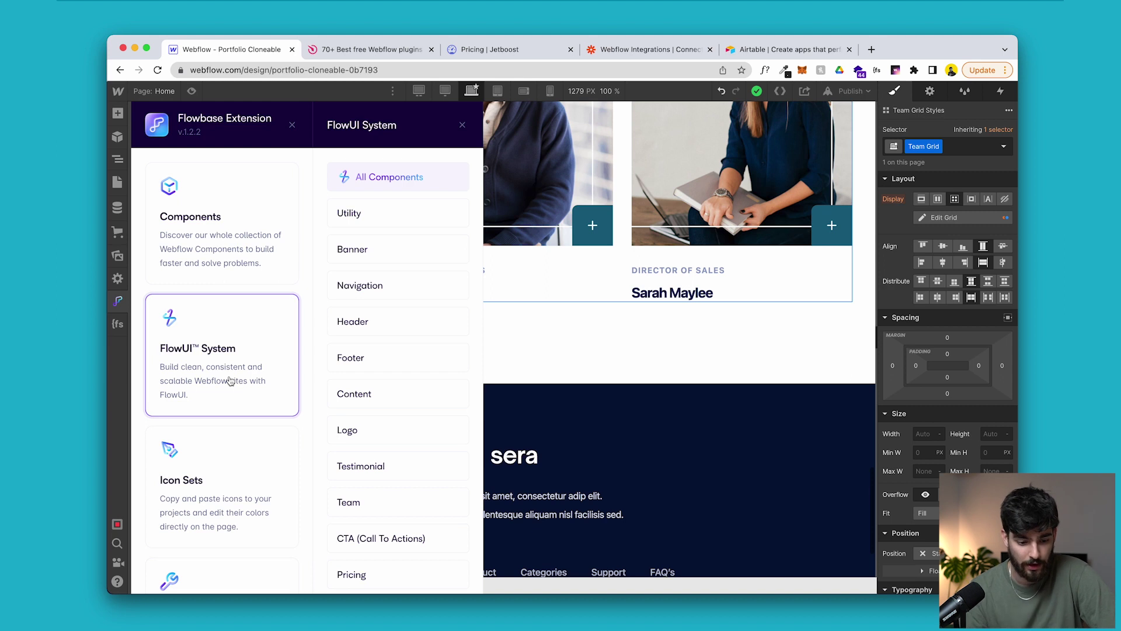
left_click(398, 178)
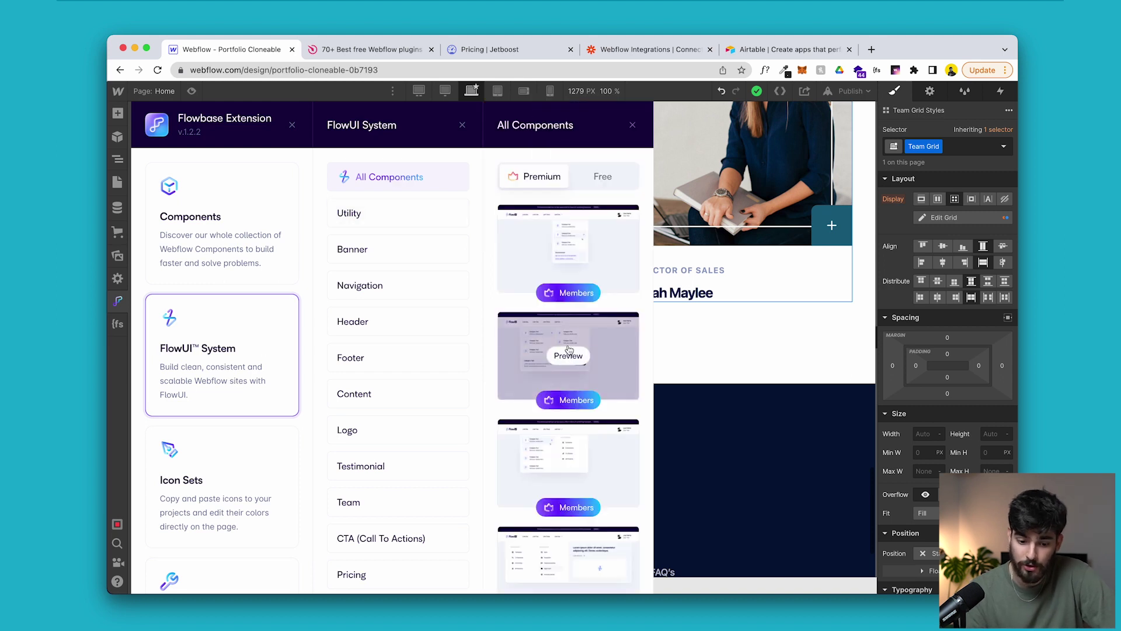
scroll(491, 321, "down", 2)
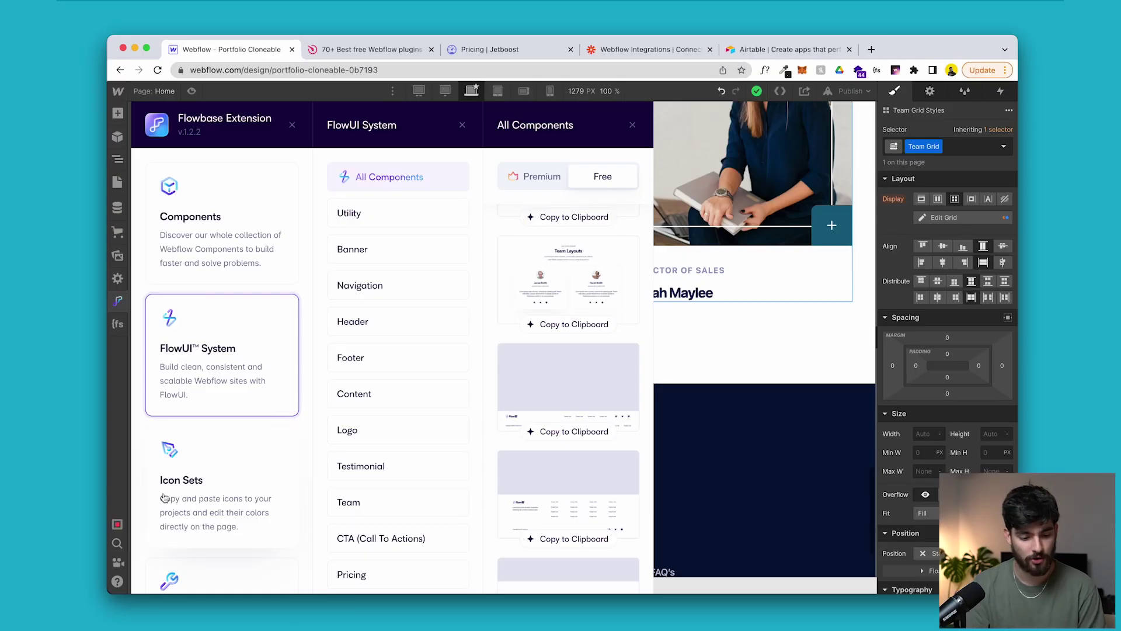
left_click(165, 499)
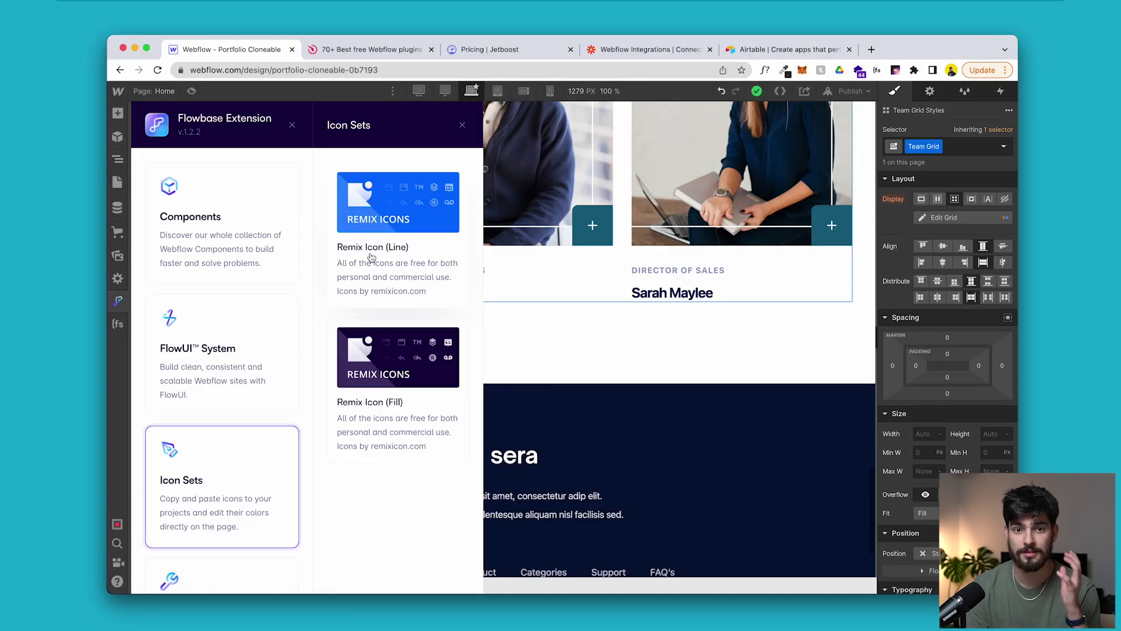